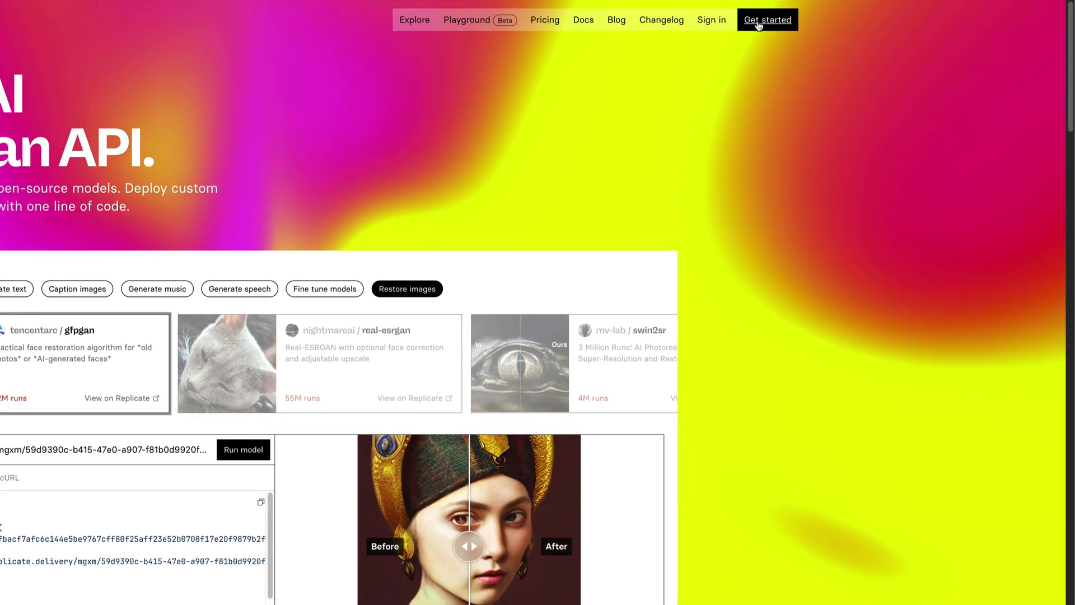
# - Go from the Replicate home page to the sign-in page via Get started
pyautogui.click(759, 25)
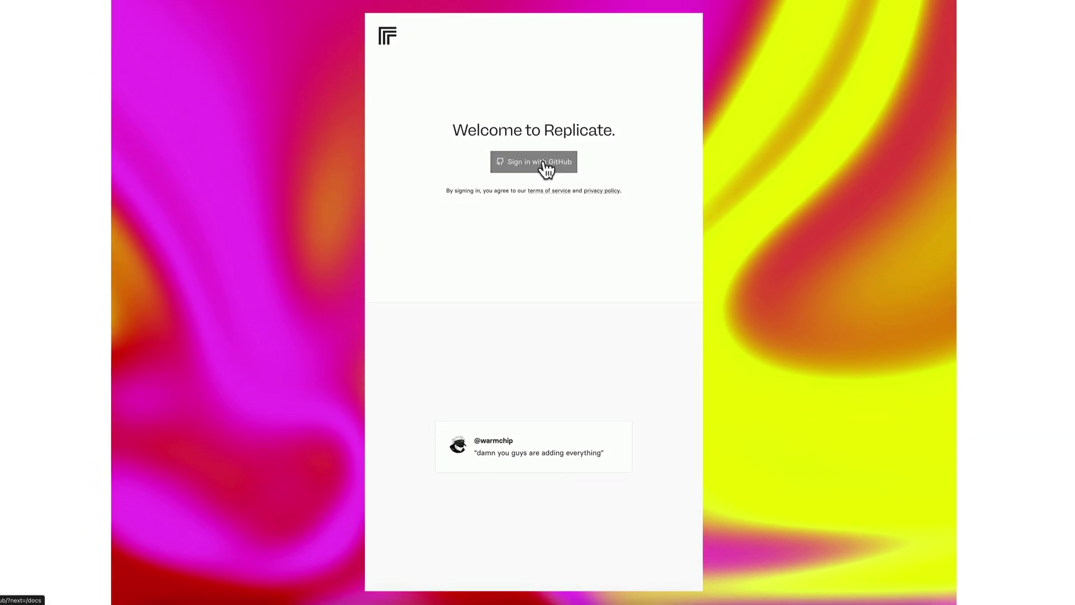
# - Sign in with GitHub, then open the account switcher dropdown
pyautogui.click(546, 168)
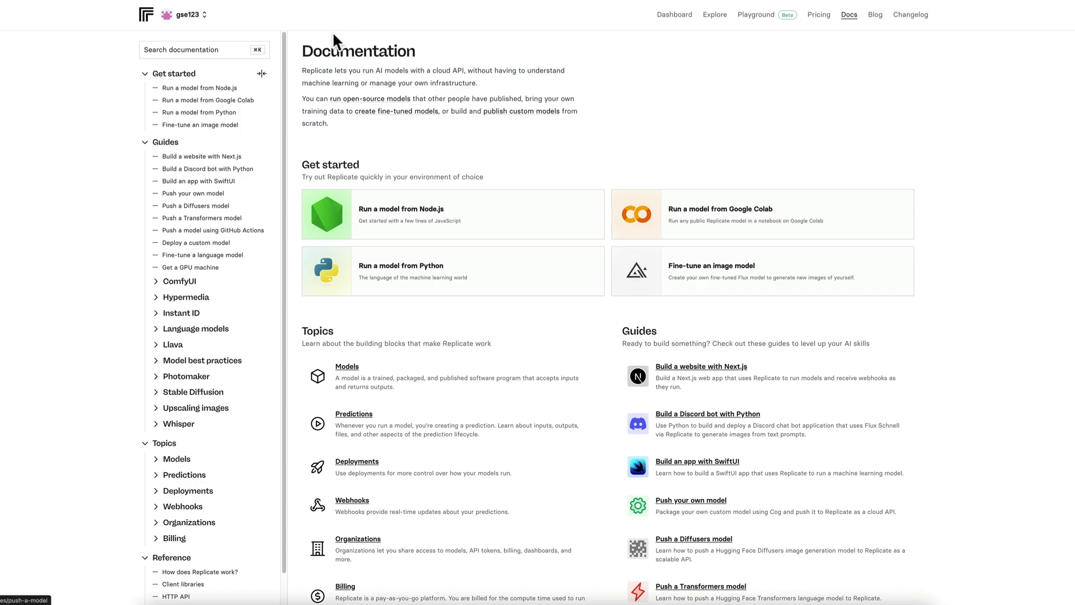
pyautogui.click(185, 16)
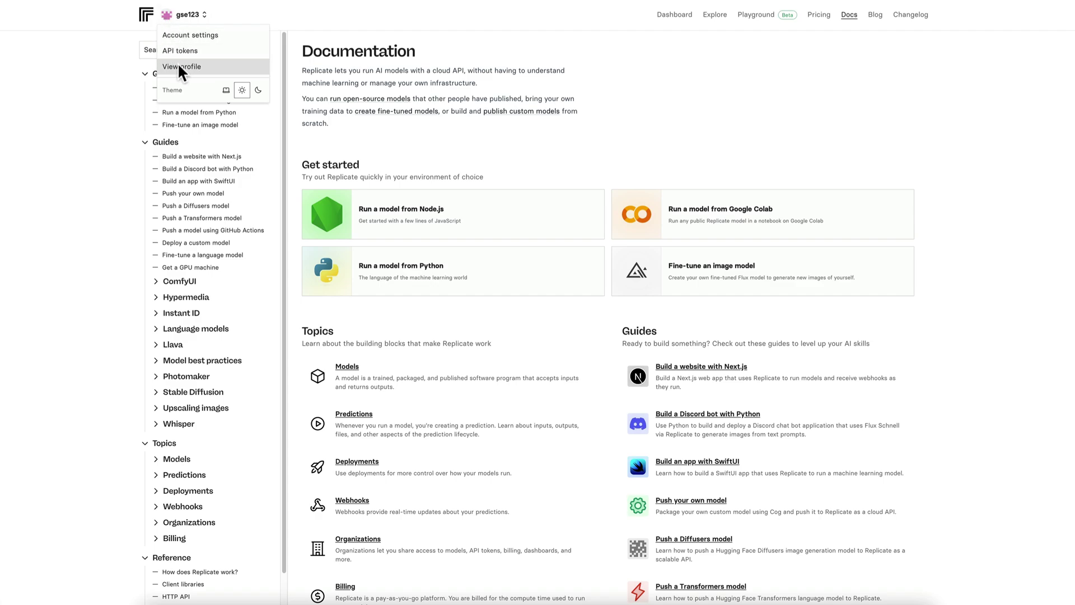
# - Open Account settings > Billing and highlight this month's $12.82 usage
pyautogui.click(194, 34)
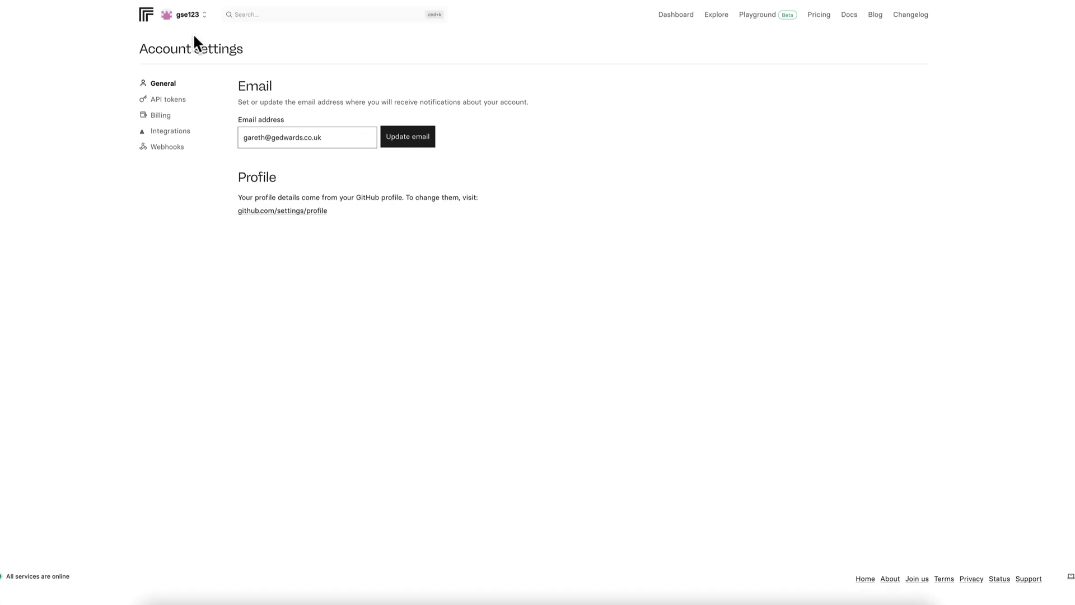
pyautogui.click(162, 117)
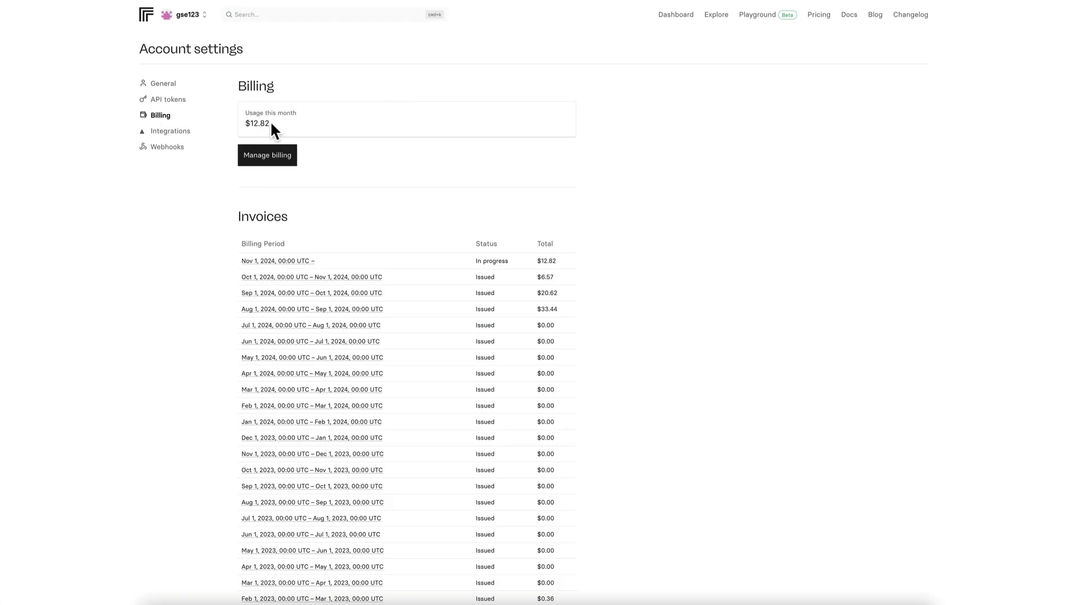
pyautogui.moveTo(270, 120); pyautogui.dragTo(245, 123)
pyautogui.click(269, 159)
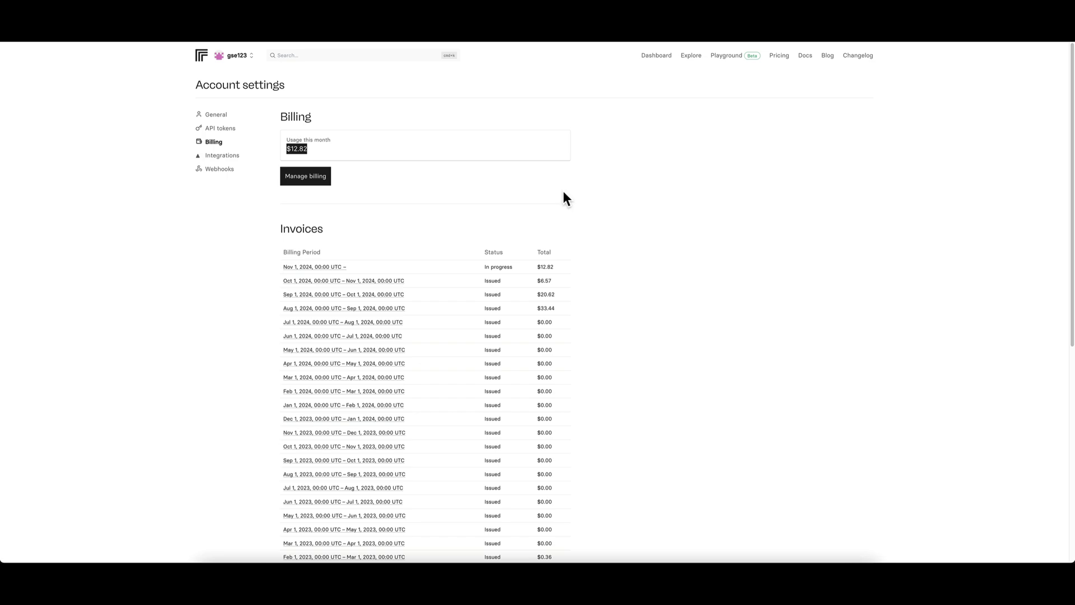
pyautogui.click(641, 164)
pyautogui.scroll(-3, 573, 177)
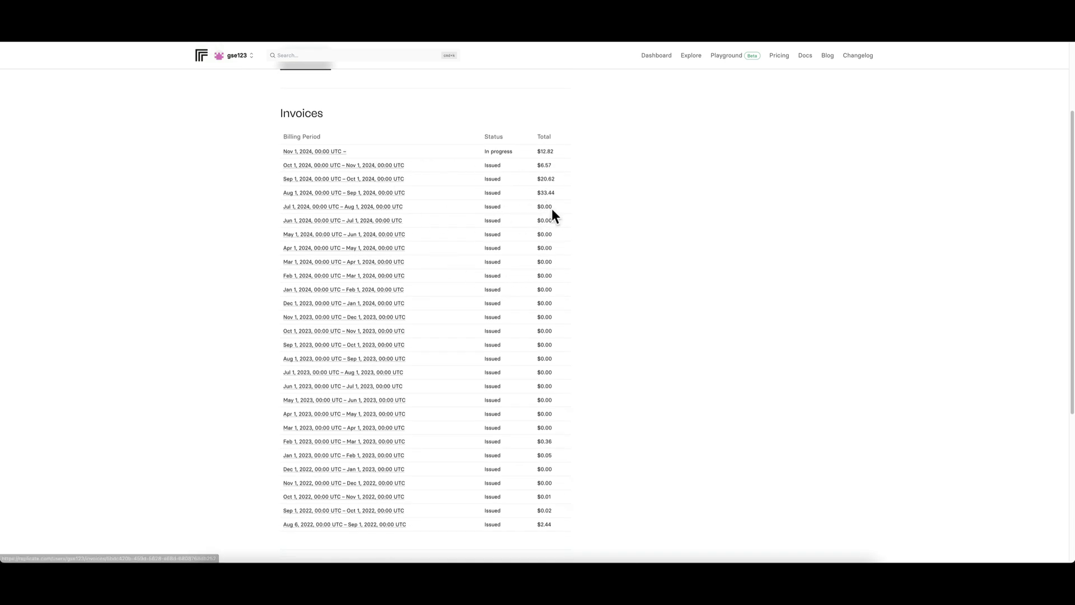
pyautogui.moveTo(552, 211); pyautogui.dragTo(521, 302)
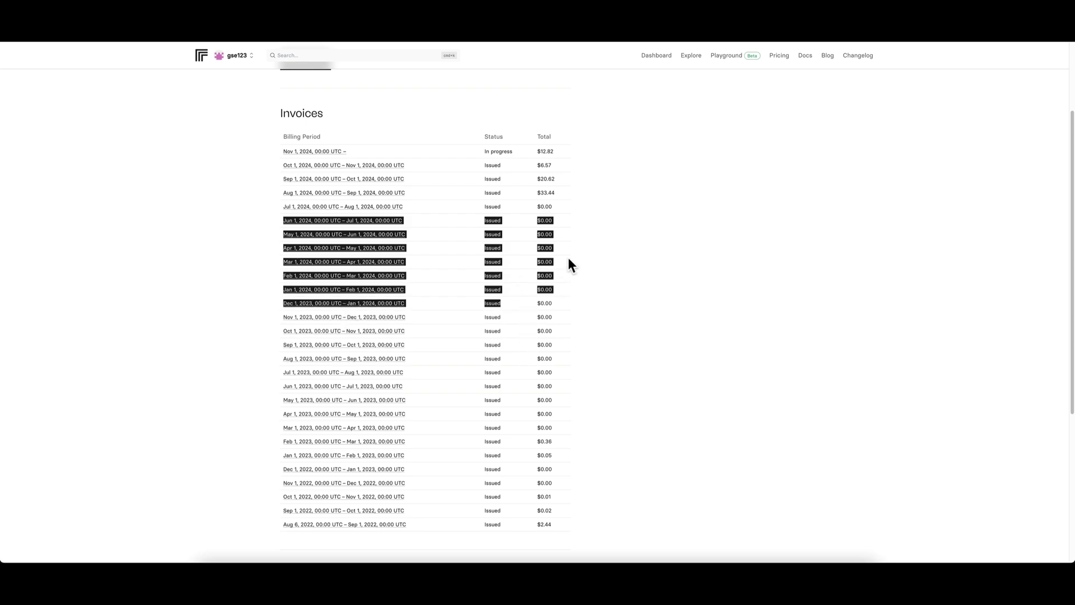
pyautogui.moveTo(571, 251); pyautogui.dragTo(504, 150)
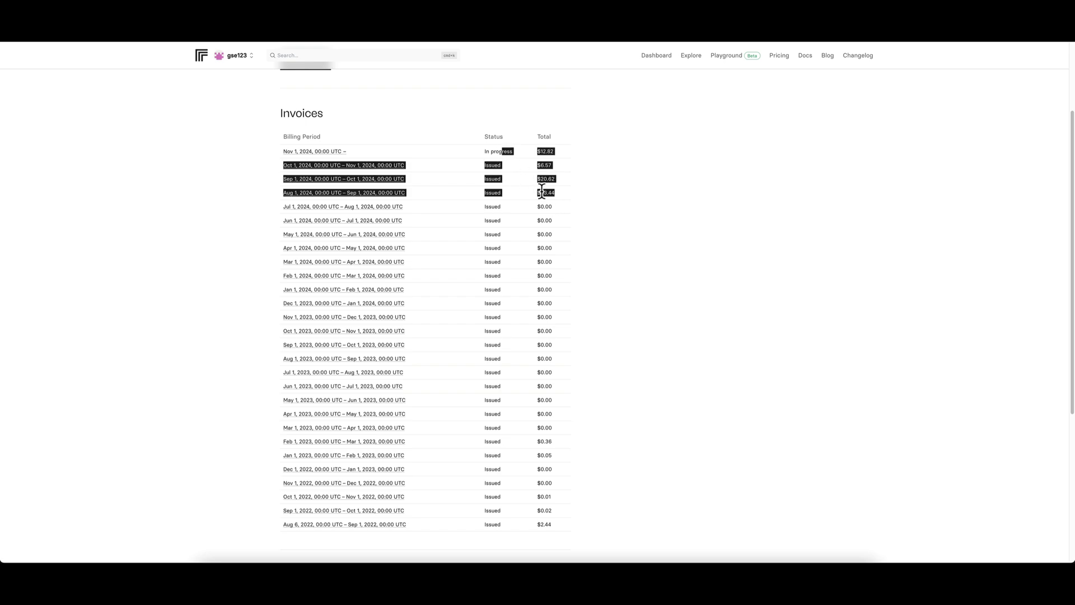
pyautogui.click(647, 200)
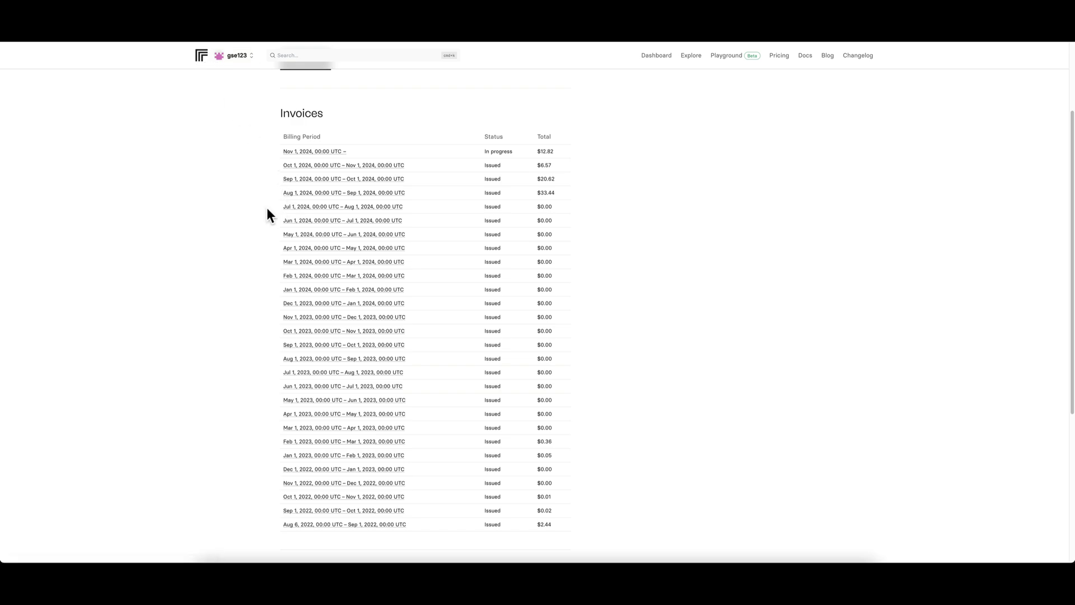
pyautogui.scroll(-5, 268, 207)
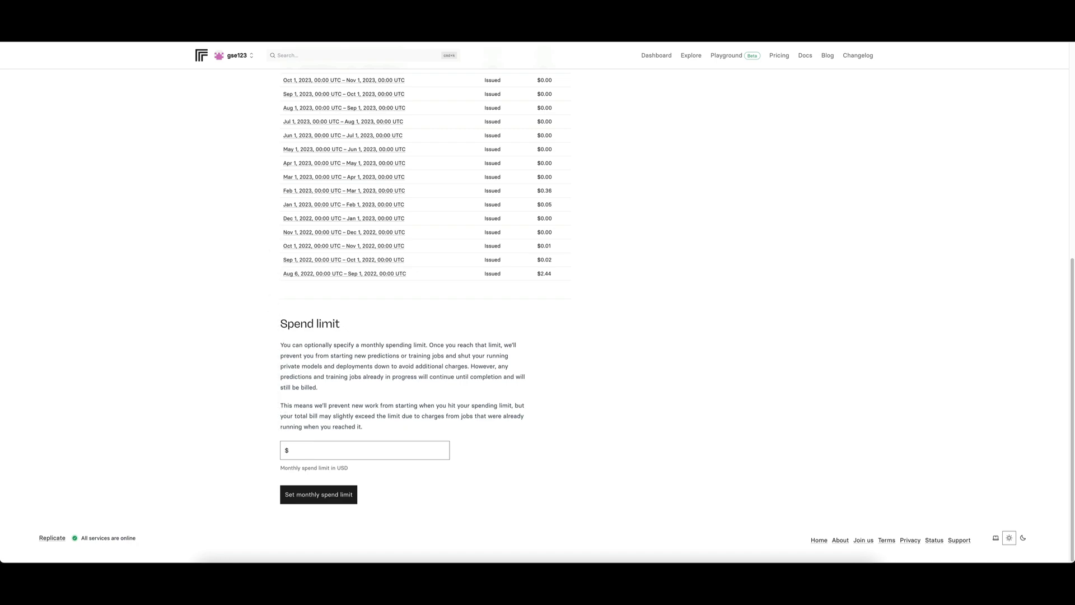
pyautogui.click(300, 450)
pyautogui.scroll(10, 664, 374)
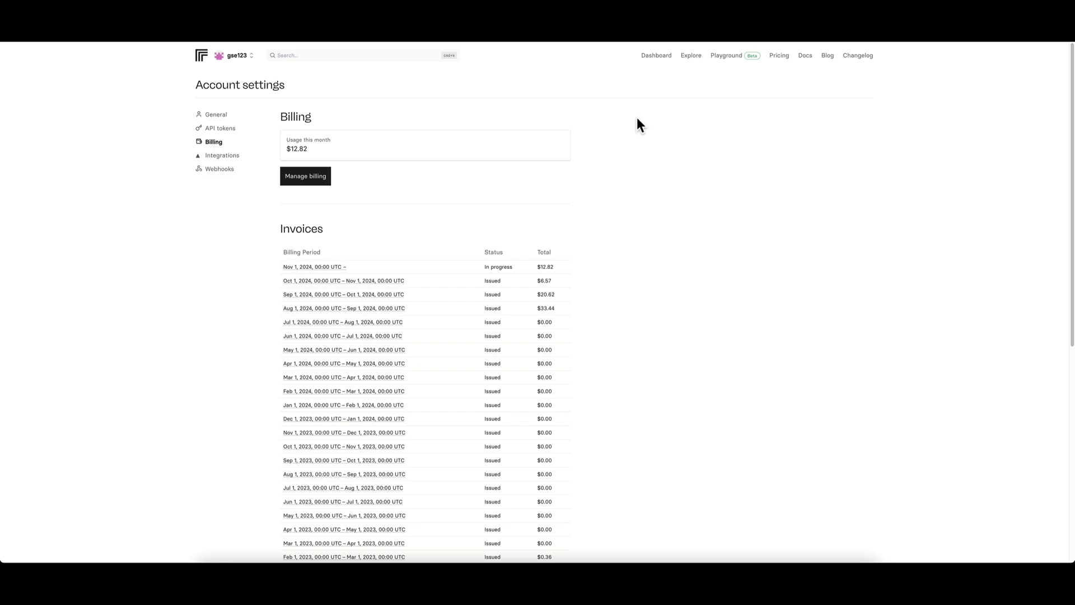
# - Open the Dashboard and highlight the $12.82 monthly usage amount
pyautogui.click(657, 57)
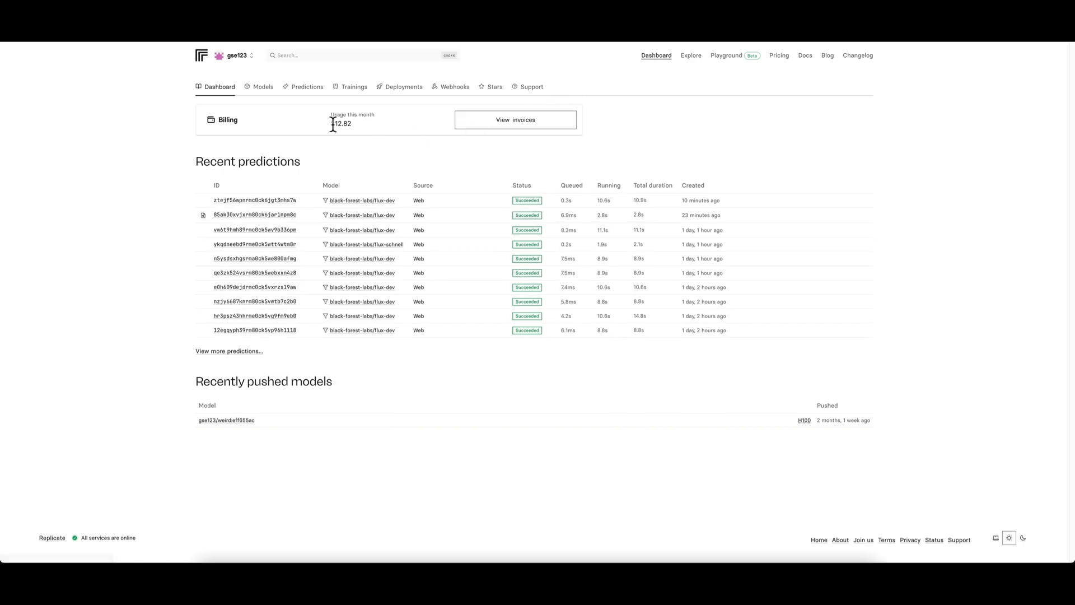
pyautogui.moveTo(329, 123); pyautogui.dragTo(354, 128)
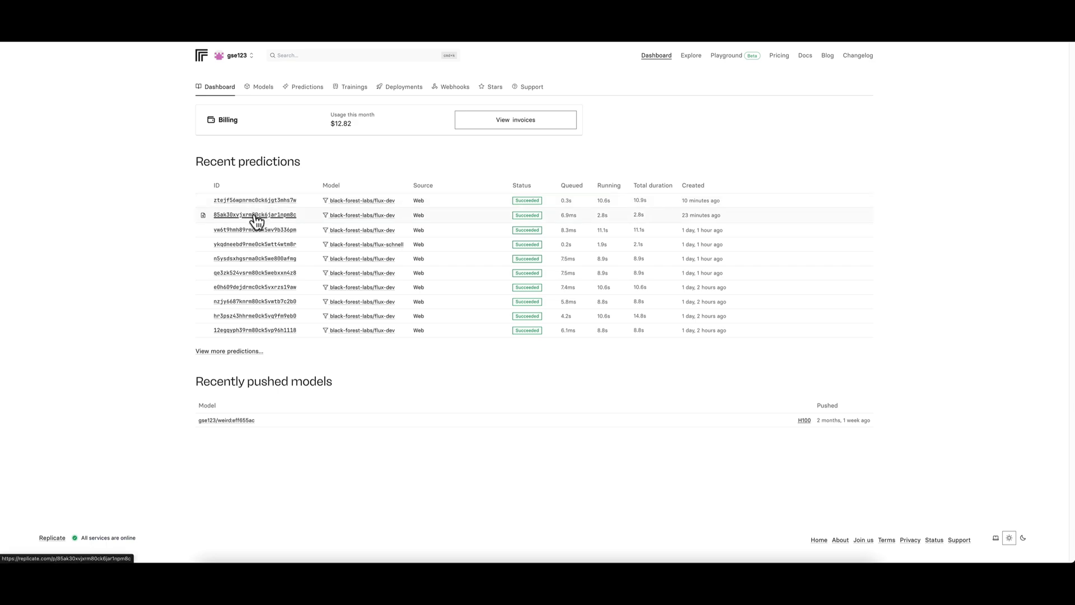
pyautogui.doubleClick(257, 218)
pyautogui.click(254, 214)
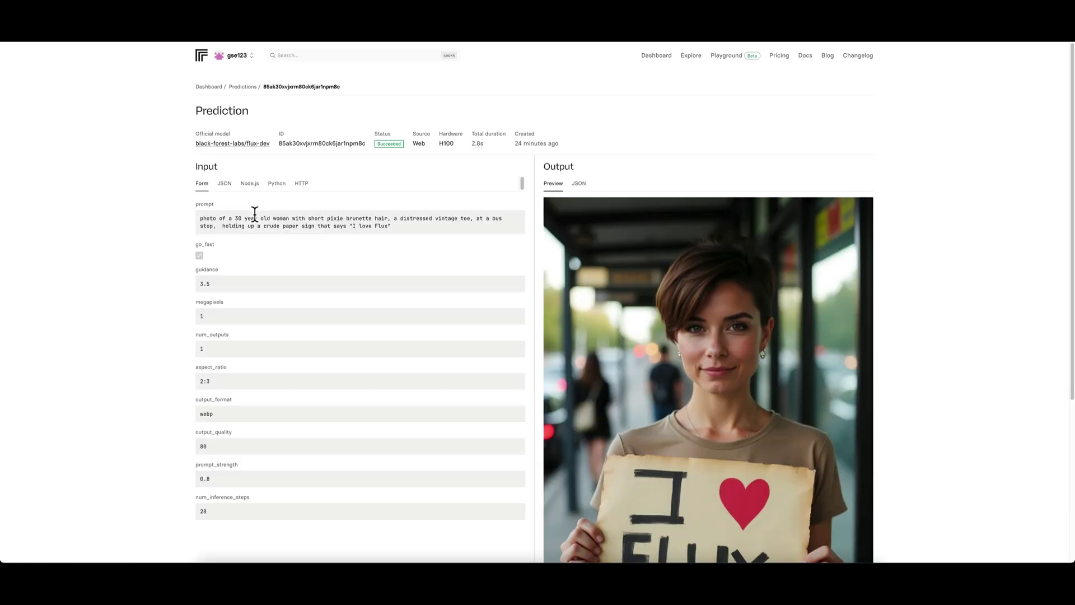
pyautogui.scroll(-5, 804, 333)
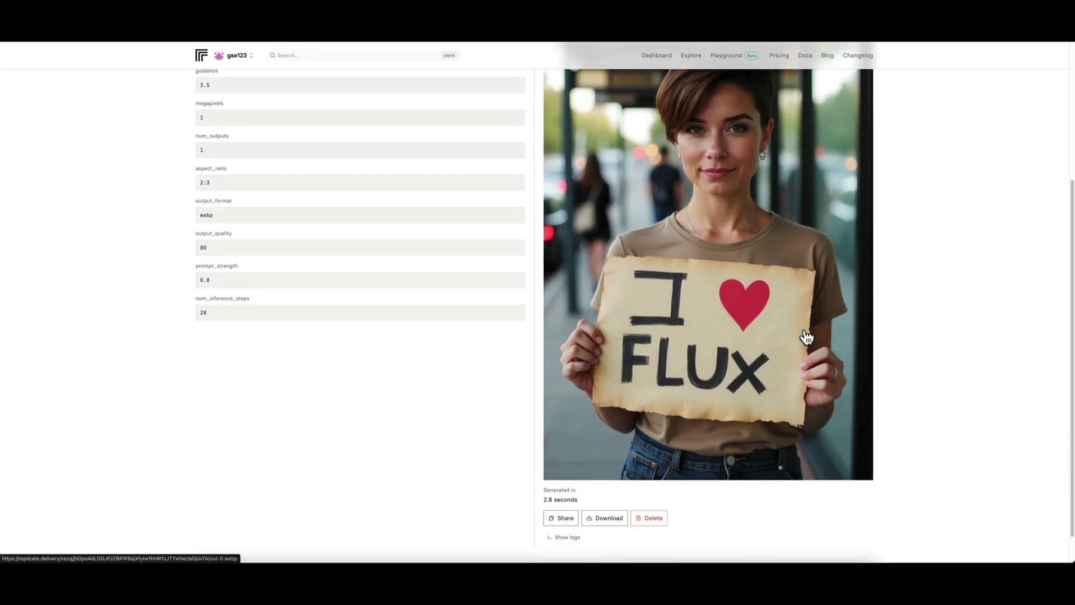
pyautogui.scroll(5, 805, 330)
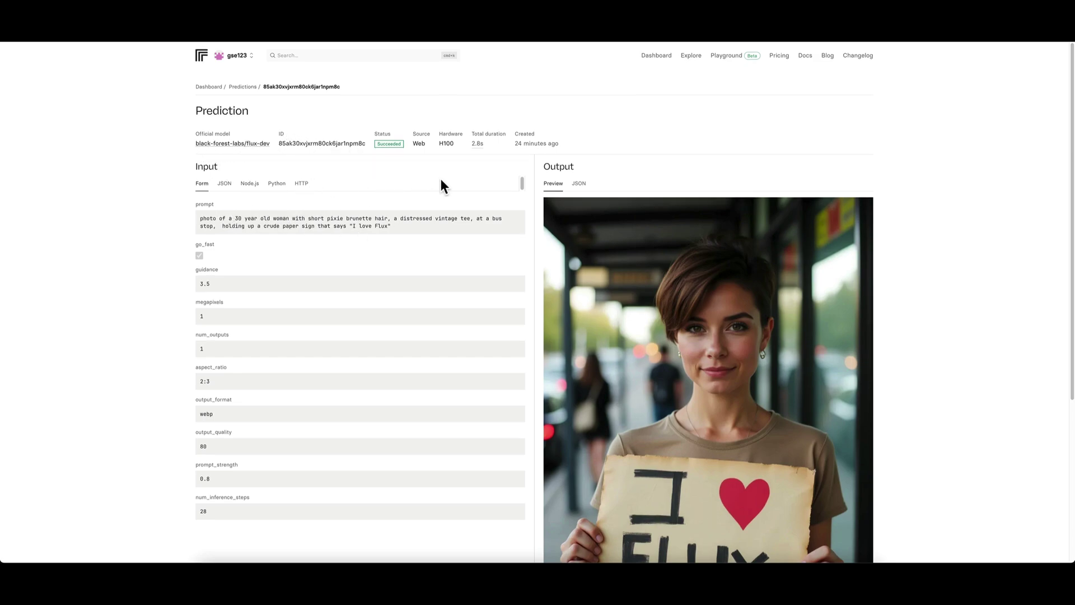
pyautogui.scroll(-4, 247, 283)
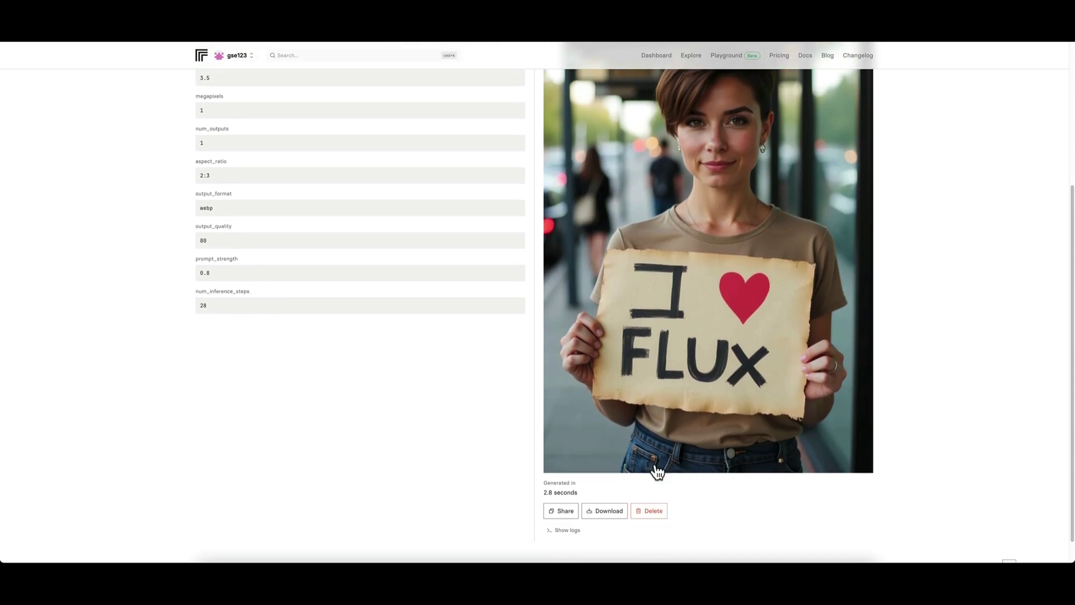
pyautogui.scroll(4, 462, 234)
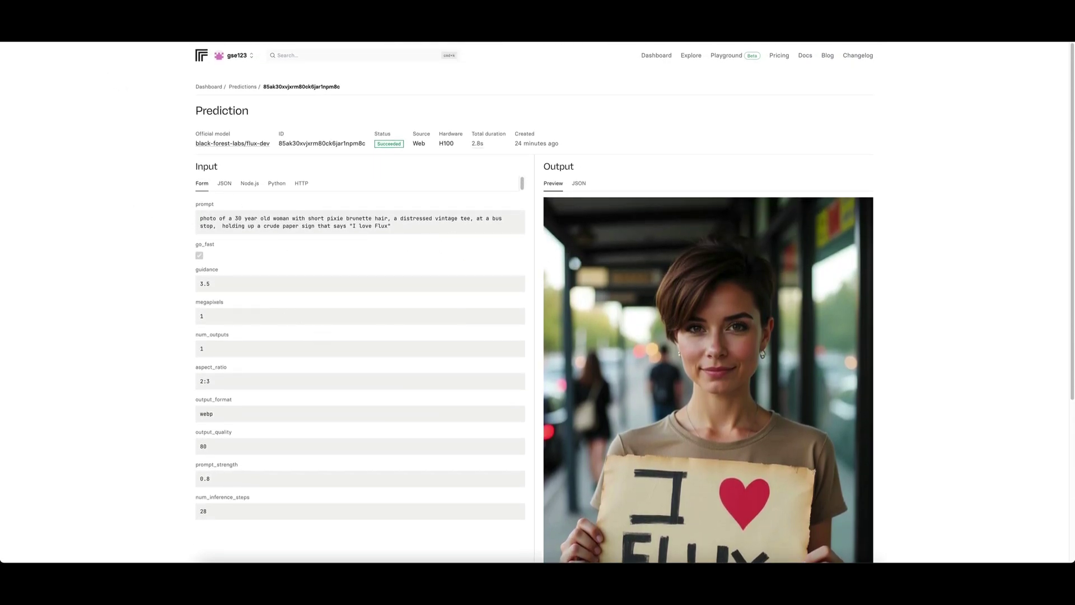
pyautogui.press('super+bracketleft')
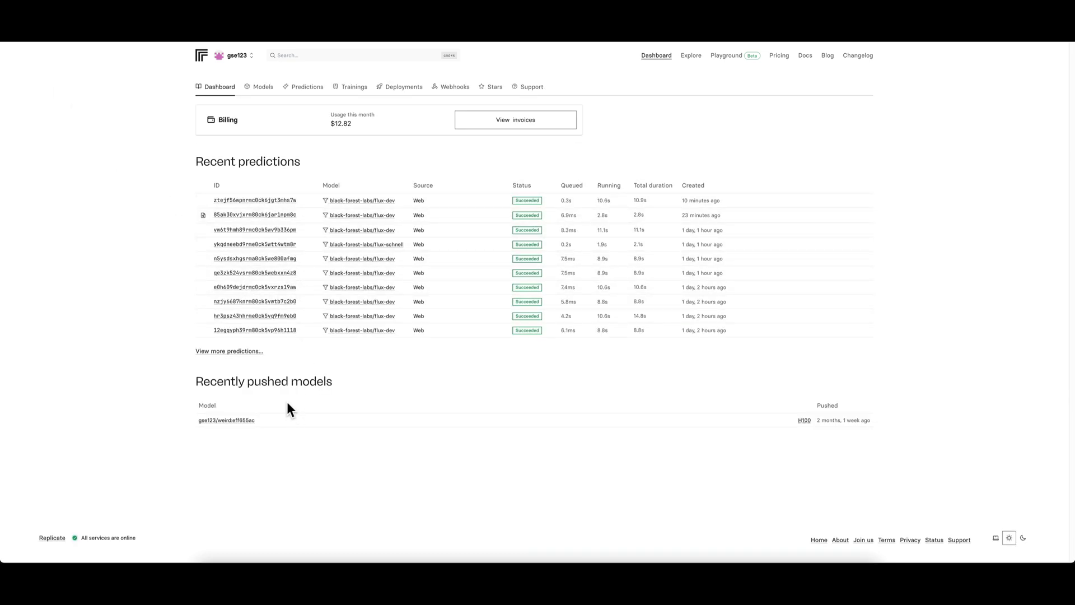
pyautogui.moveTo(191, 382); pyautogui.dragTo(336, 389)
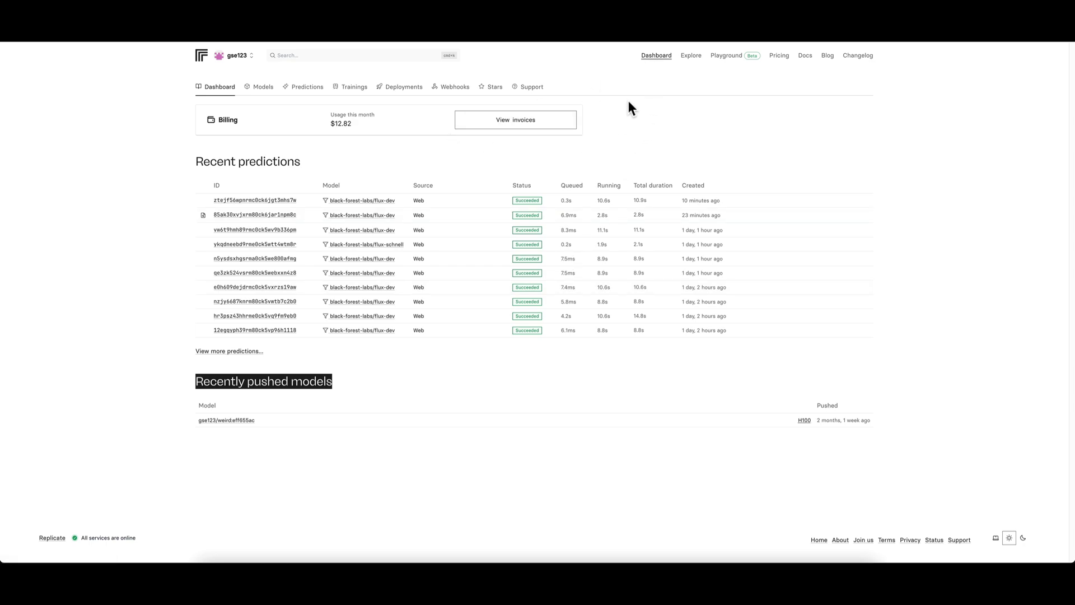
pyautogui.click(261, 93)
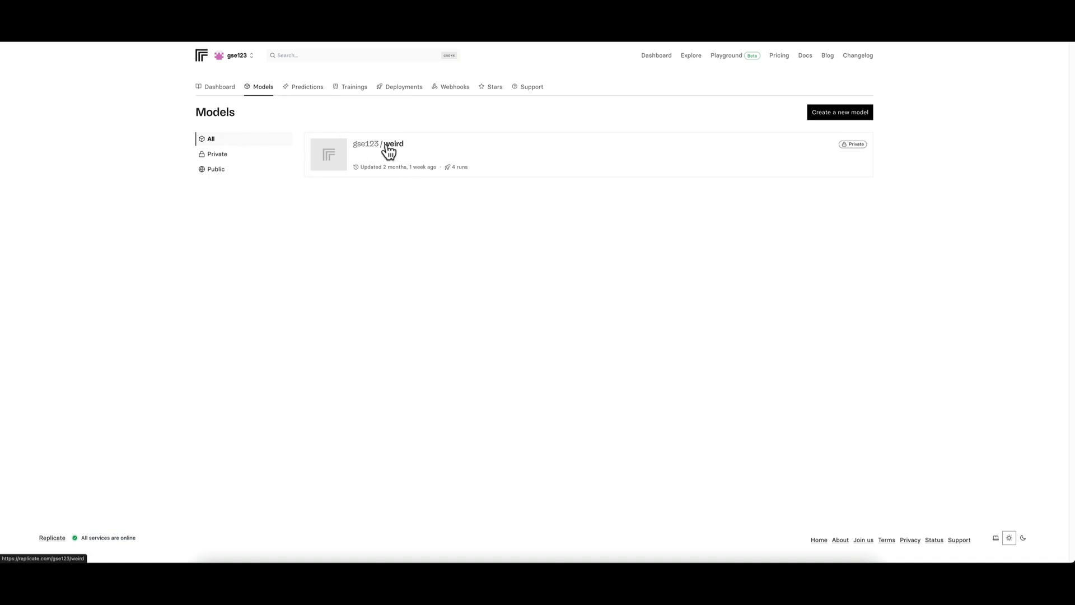
pyautogui.click(303, 94)
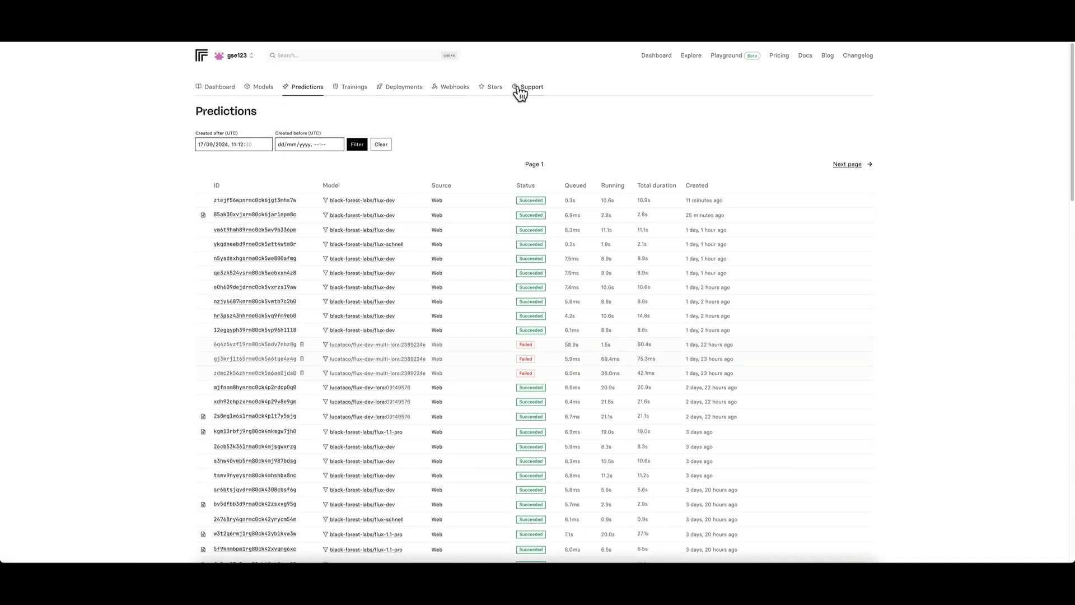
pyautogui.click(220, 93)
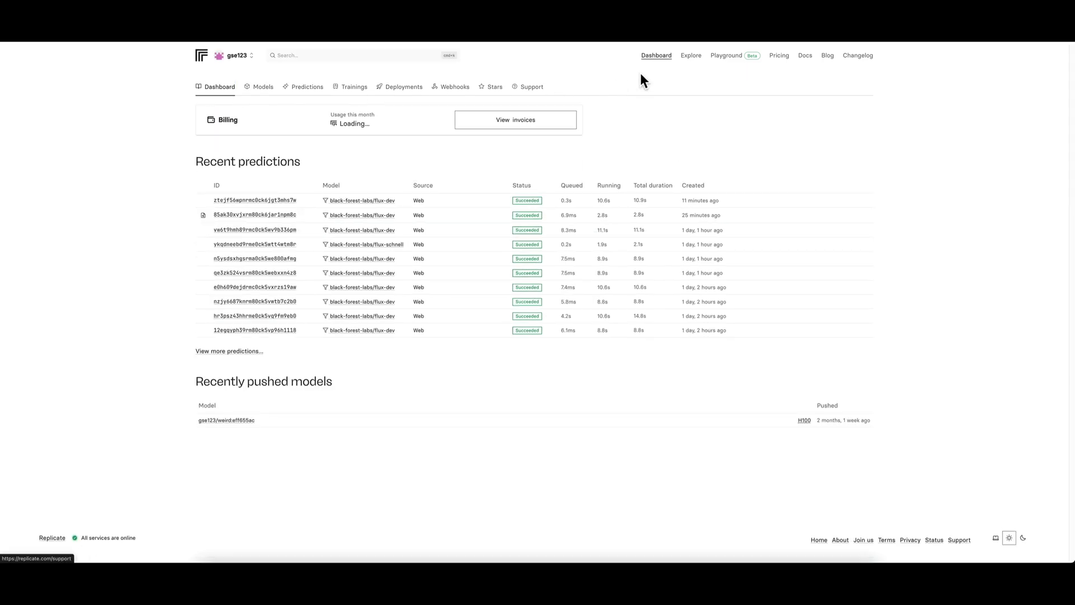
# - Open Explore and scroll past Featured models to the 'I want to…' categories
pyautogui.click(691, 56)
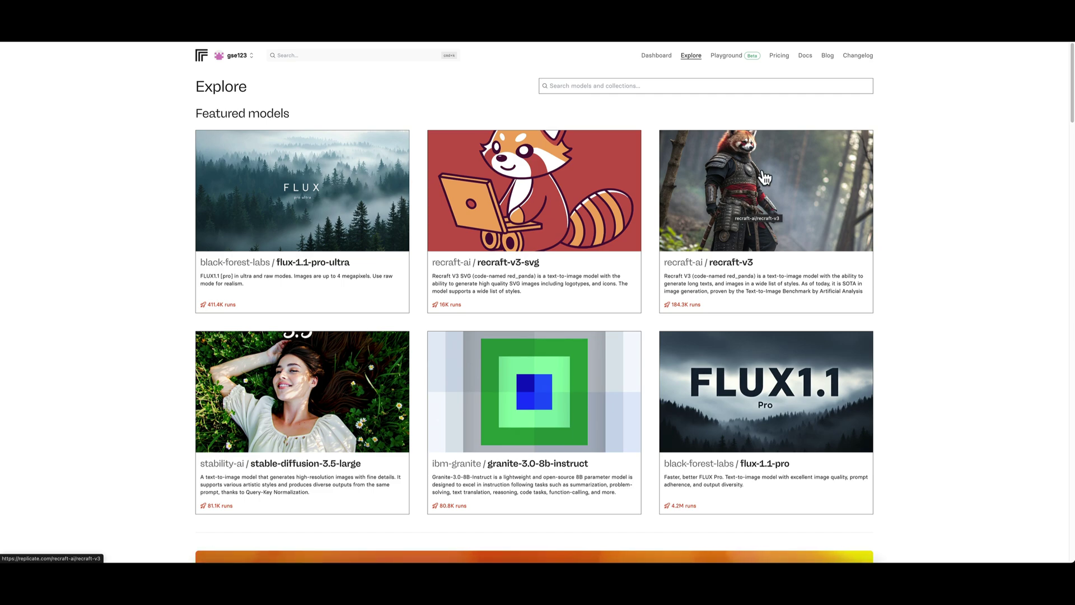
pyautogui.scroll(-1, 764, 177)
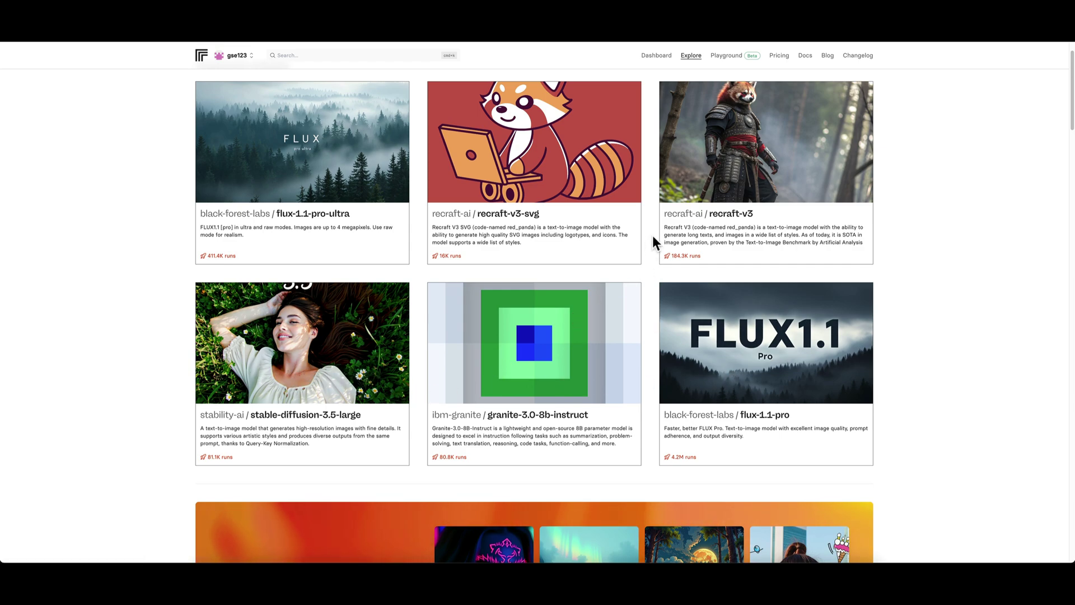
pyautogui.scroll(2, 650, 241)
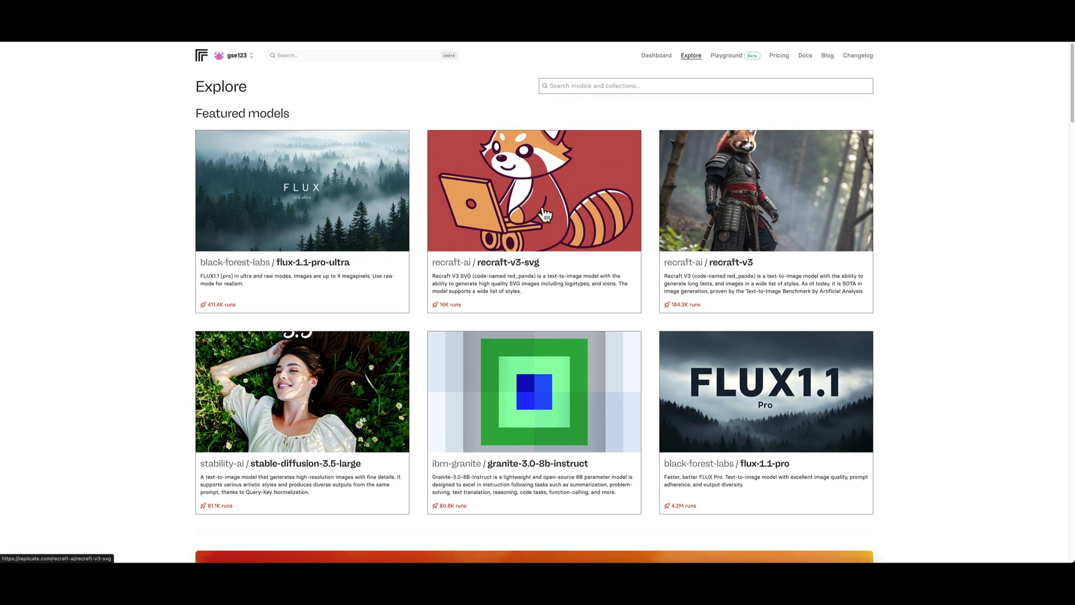
pyautogui.scroll(-5, 541, 207)
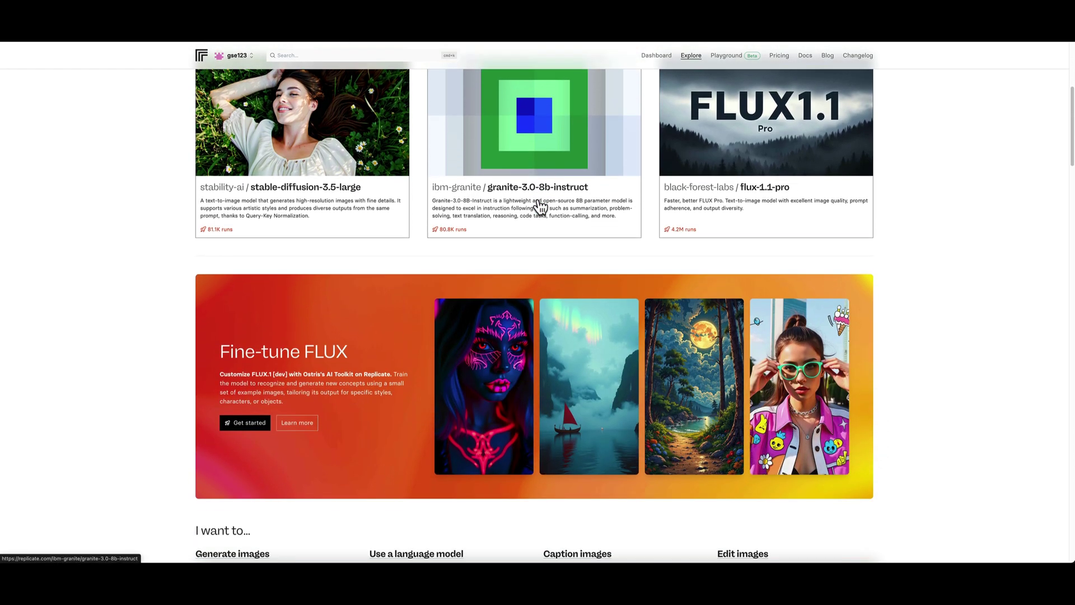
pyautogui.scroll(-2, 540, 208)
pyautogui.scroll(-4, 662, 229)
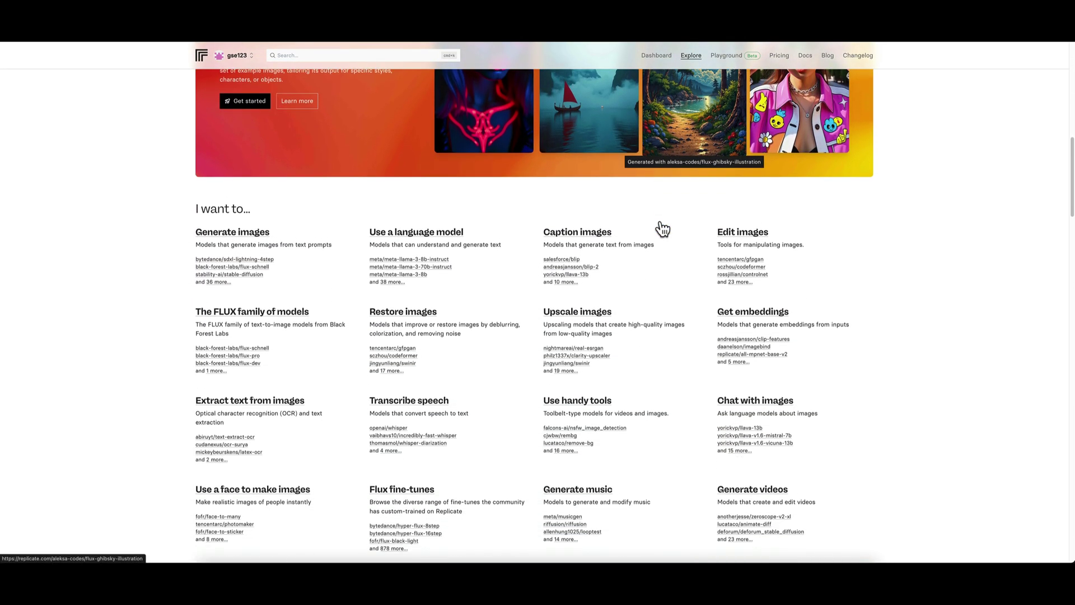
pyautogui.scroll(-2, 663, 228)
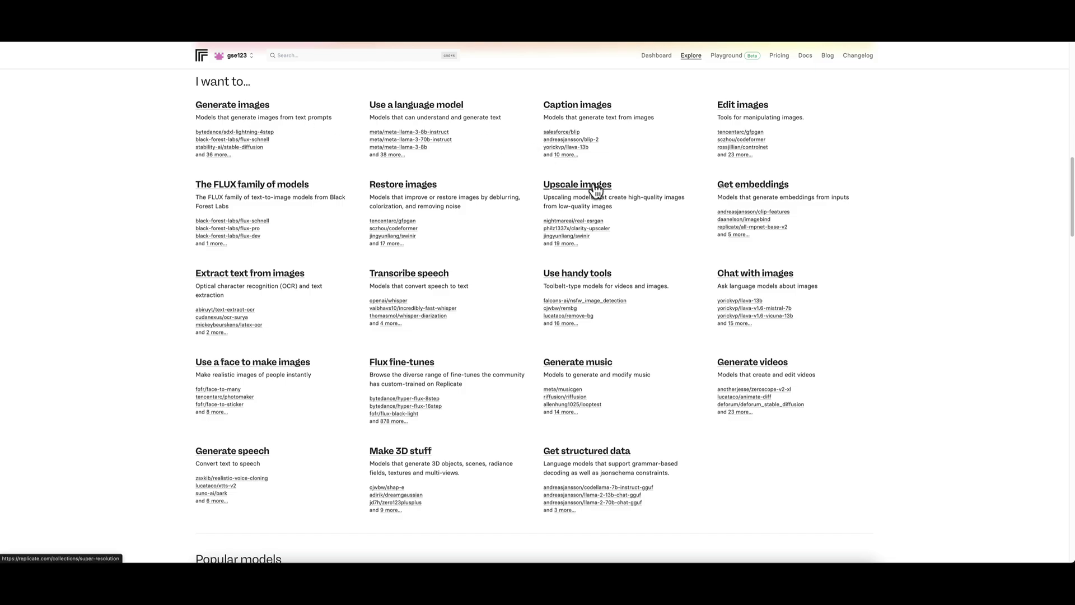
# - Open the Generate images collection and scroll through its recommended models
pyautogui.click(255, 105)
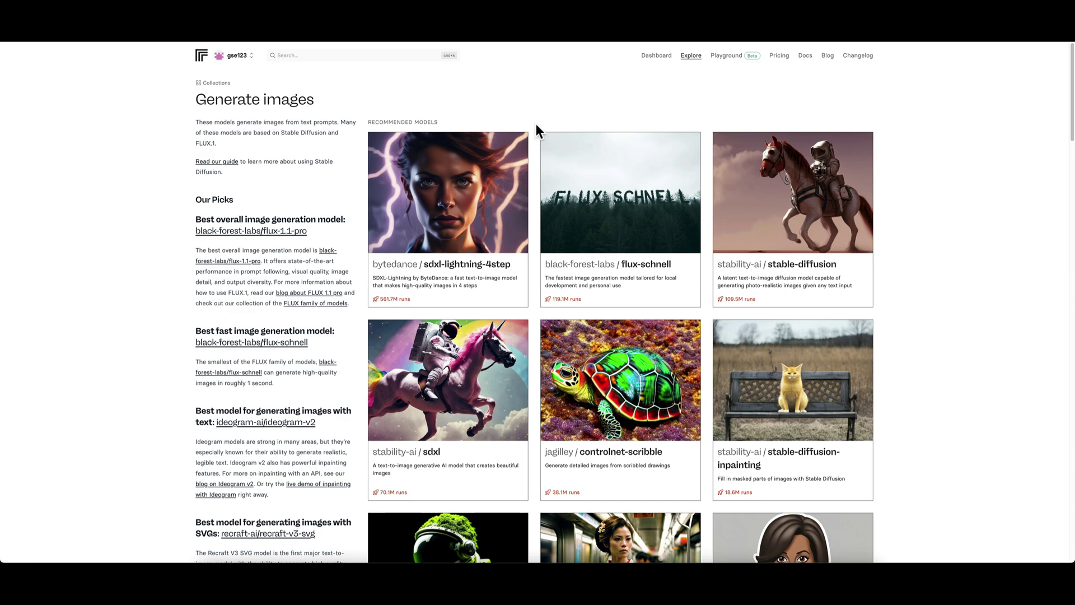
pyautogui.scroll(-3, 535, 126)
pyautogui.scroll(-8, 536, 127)
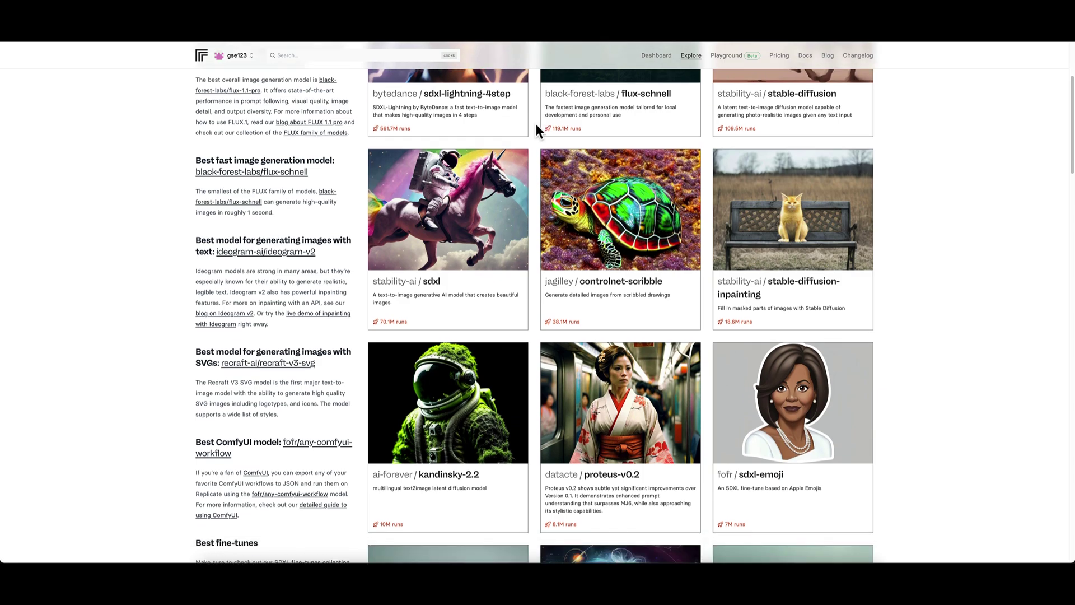
pyautogui.scroll(-6, 536, 126)
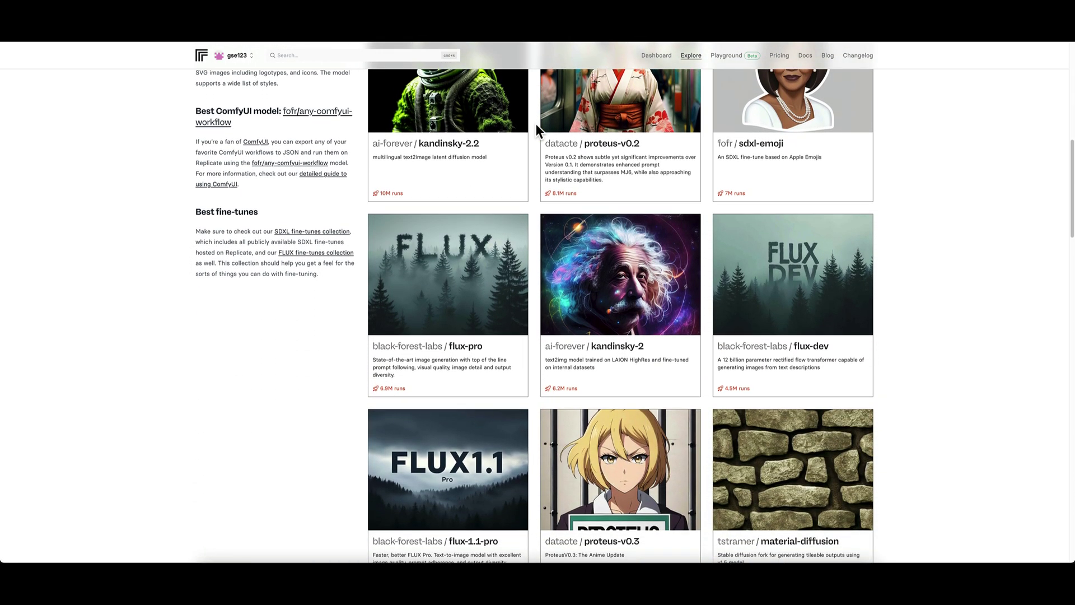
pyautogui.scroll(17, 537, 165)
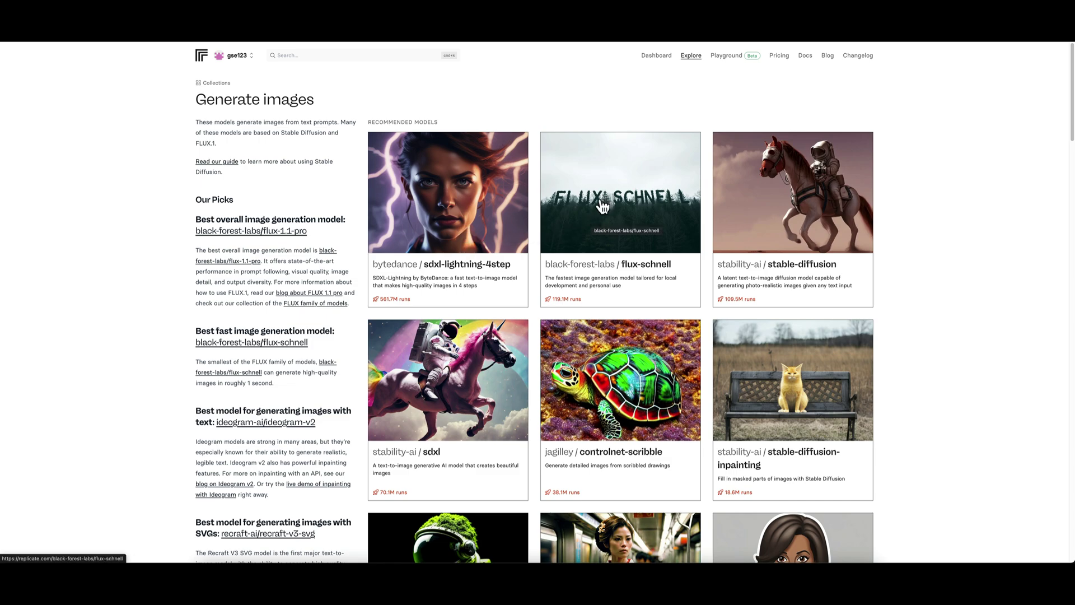
pyautogui.scroll(-6, 603, 206)
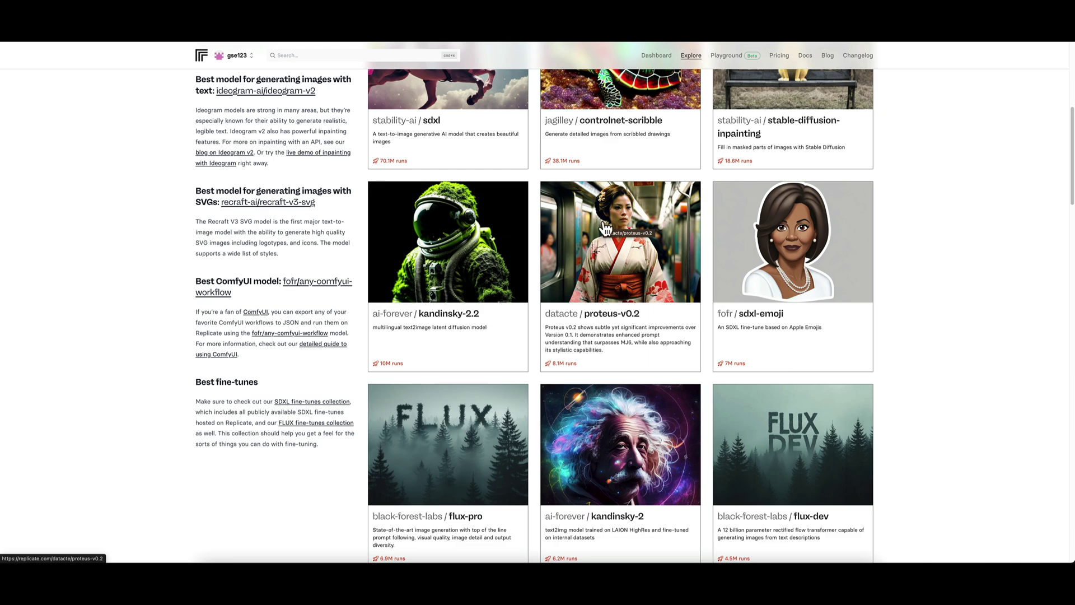
pyautogui.scroll(-2, 605, 229)
pyautogui.scroll(-1, 605, 229)
pyautogui.scroll(-3, 604, 228)
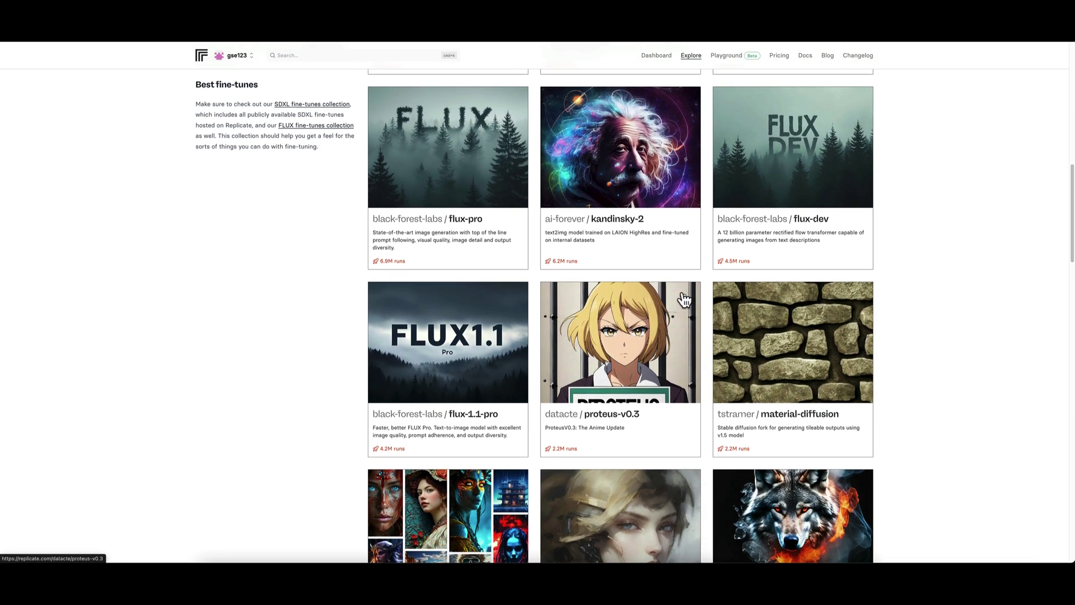
pyautogui.scroll(-10, 685, 300)
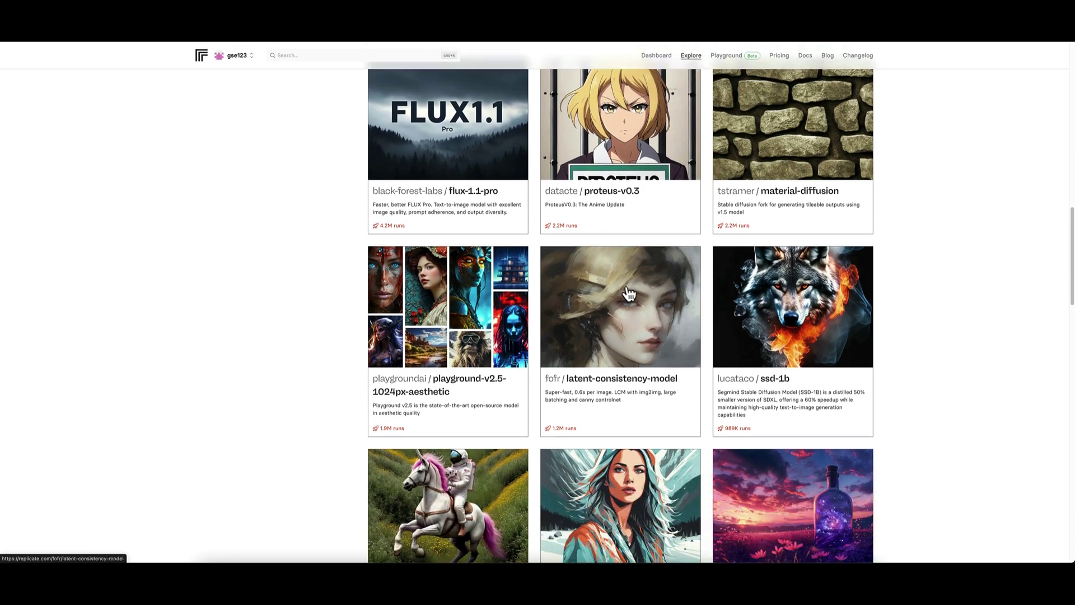
# - Return to the top of the Generate images collection and skim the first models
pyautogui.press('Home')
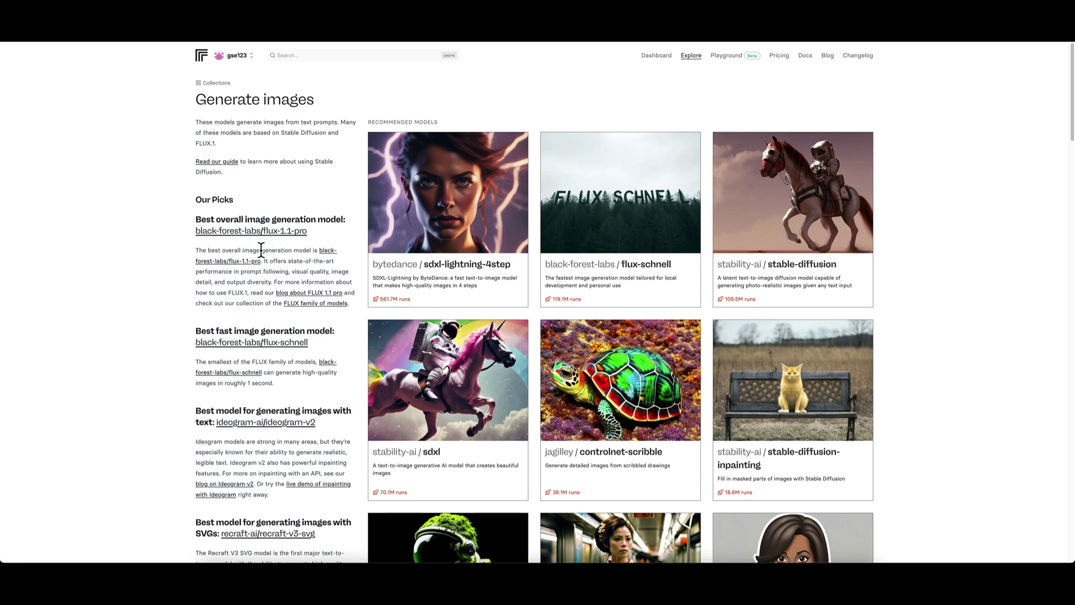
pyautogui.scroll(-3, 261, 248)
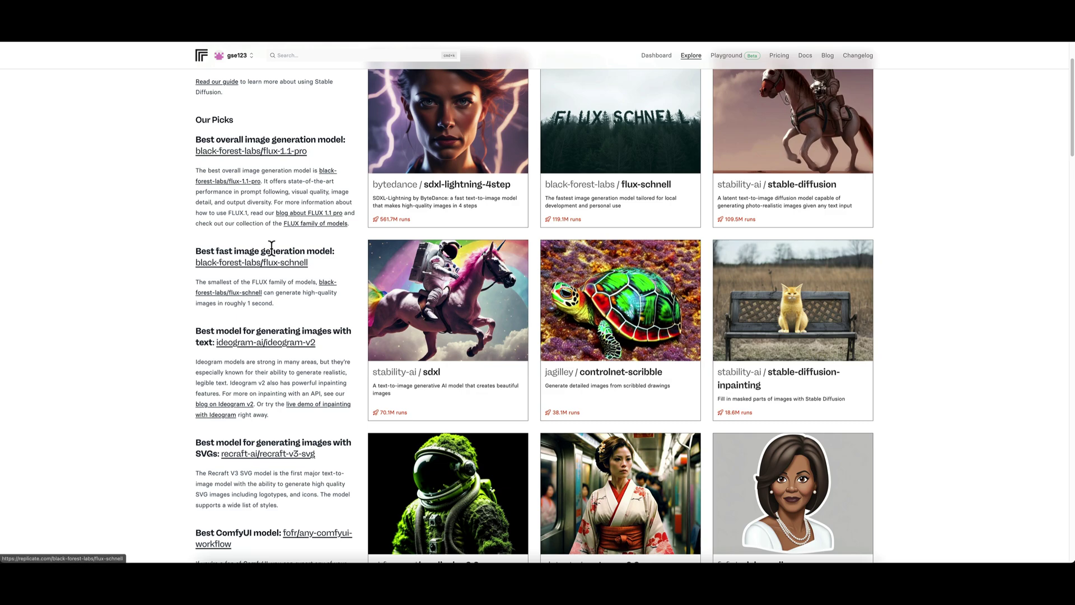
pyautogui.scroll(-7, 273, 261)
pyautogui.scroll(10, 272, 259)
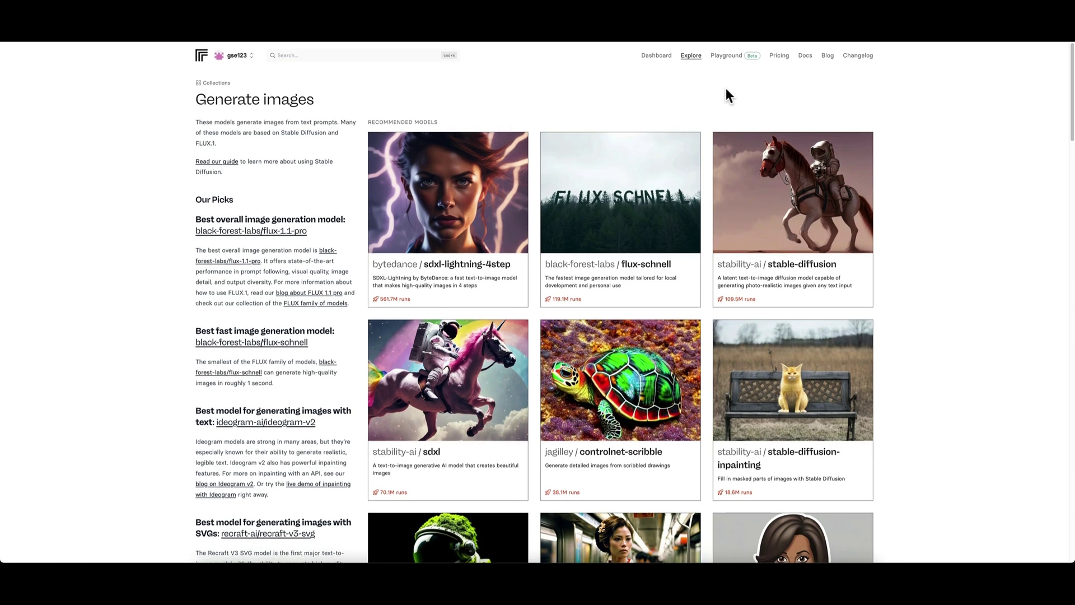
pyautogui.click(733, 56)
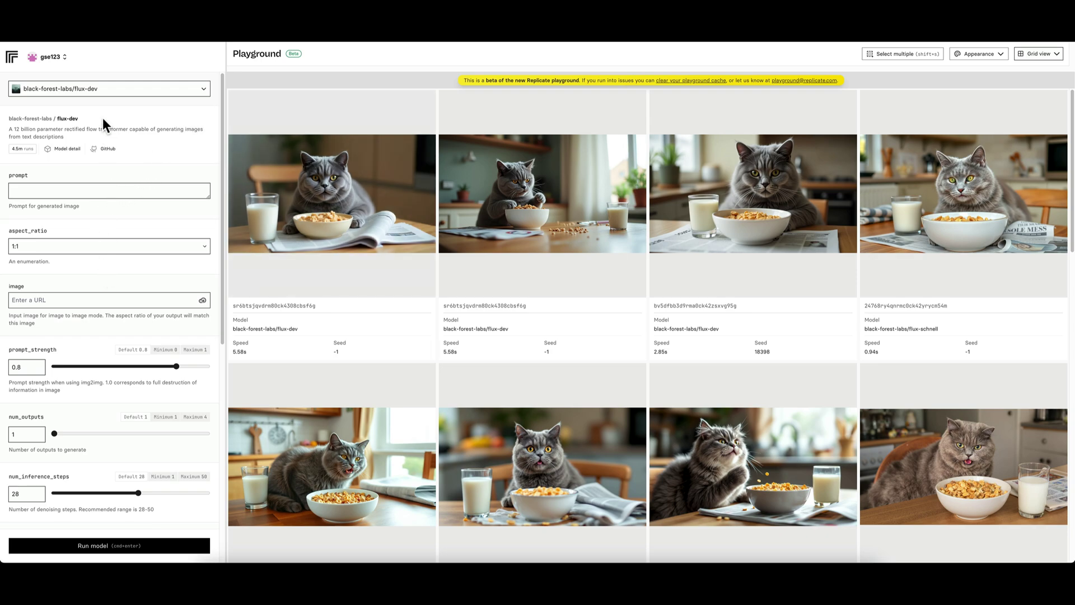
pyautogui.click(124, 89)
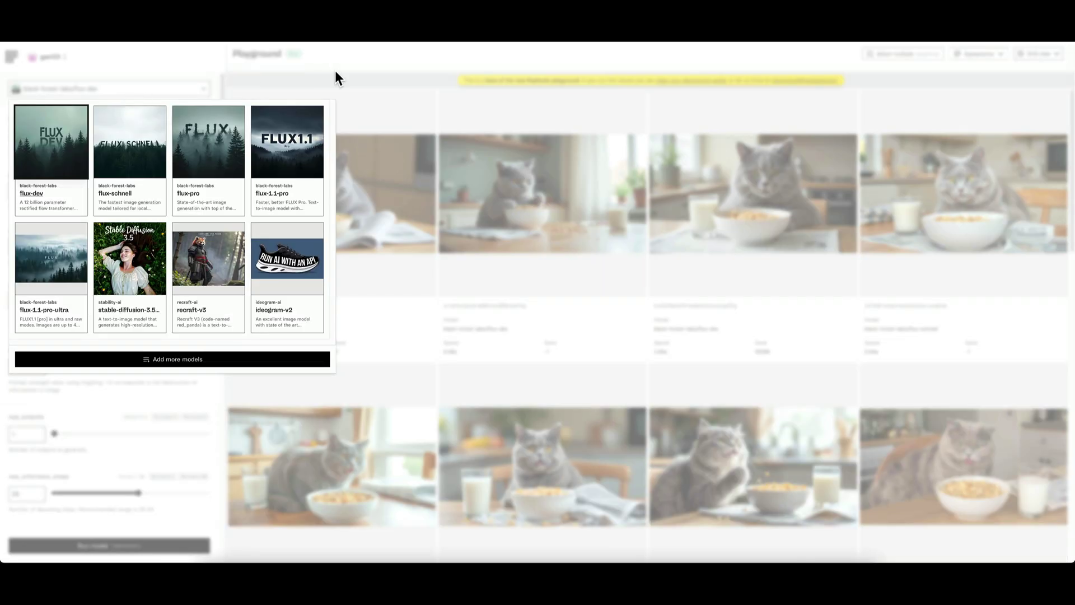
pyautogui.click(398, 91)
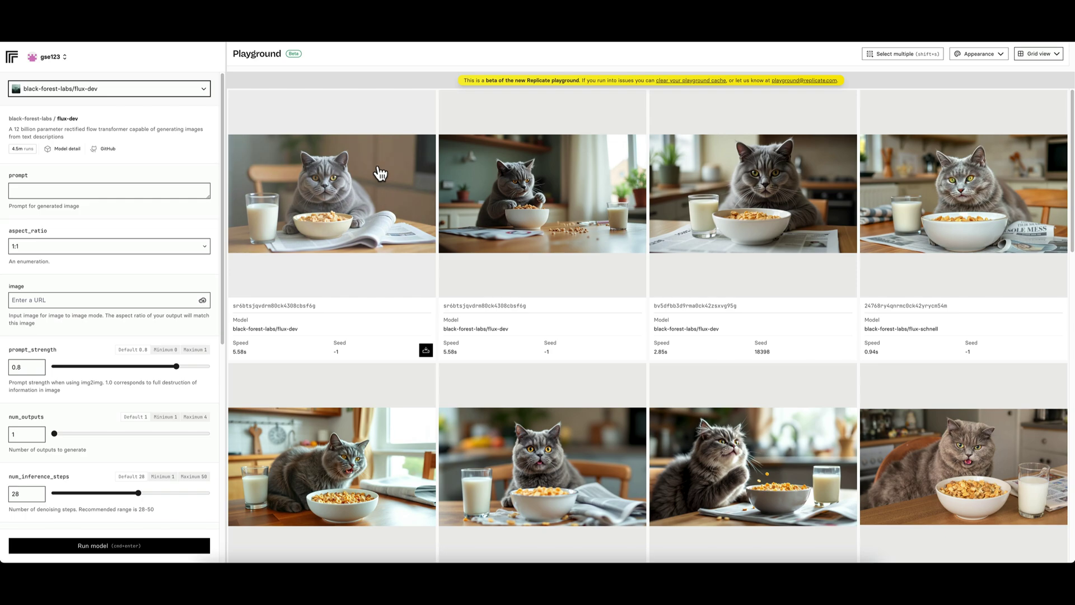
pyautogui.scroll(-1, 379, 170)
pyautogui.scroll(1, 381, 173)
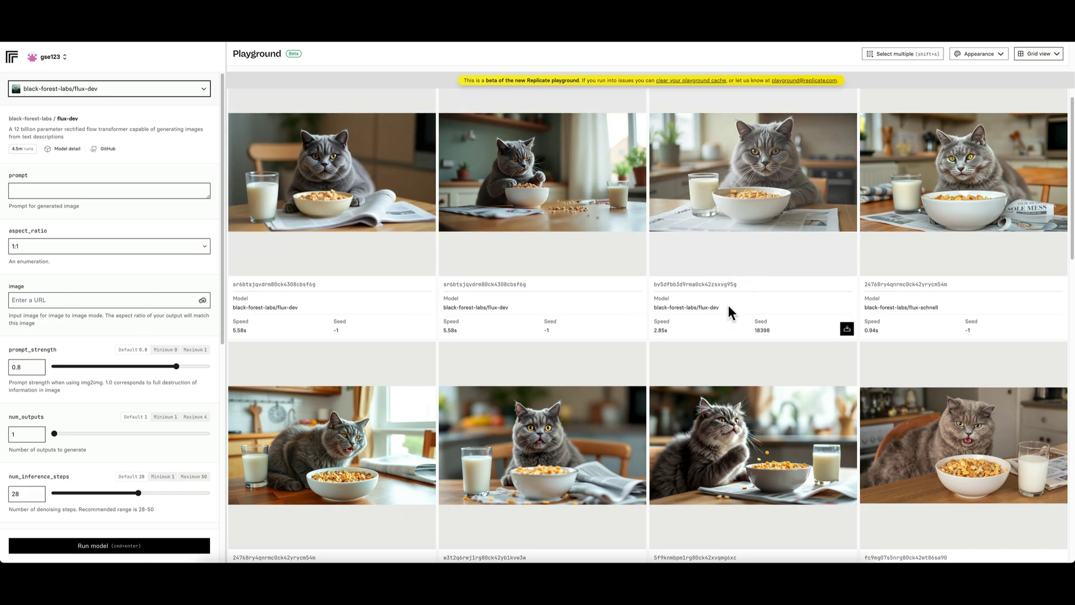
pyautogui.moveTo(728, 306); pyautogui.dragTo(698, 310)
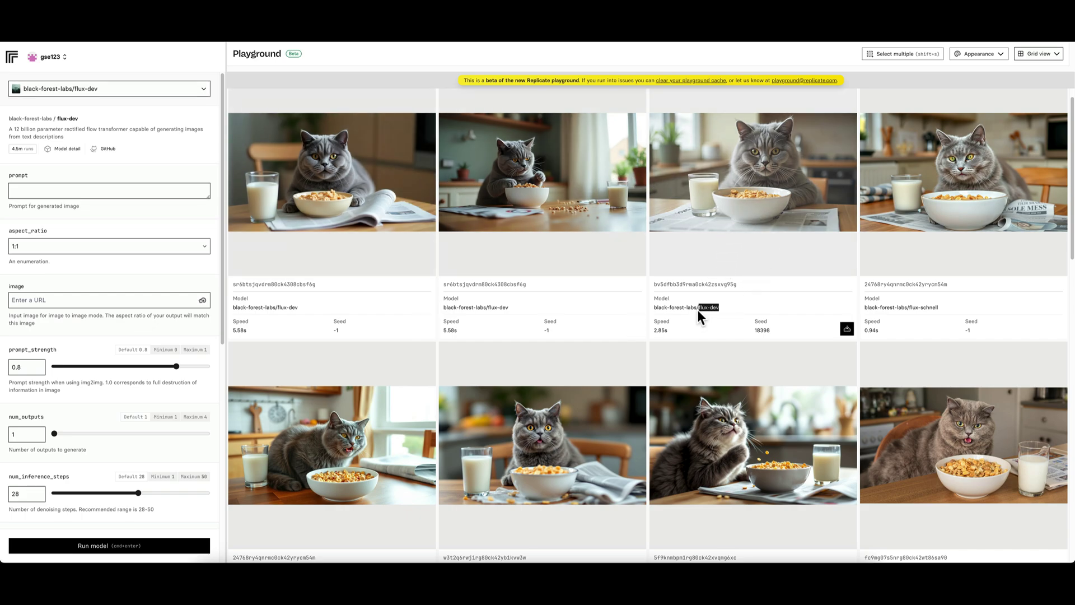
pyautogui.click(939, 308)
pyautogui.moveTo(939, 308); pyautogui.dragTo(911, 309)
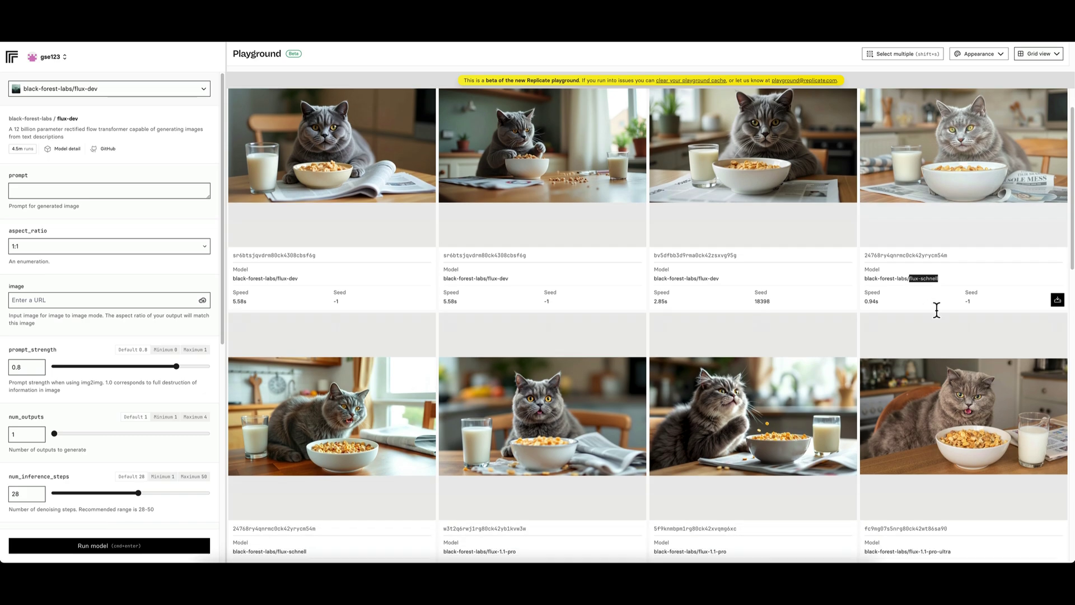
pyautogui.scroll(-3, 936, 318)
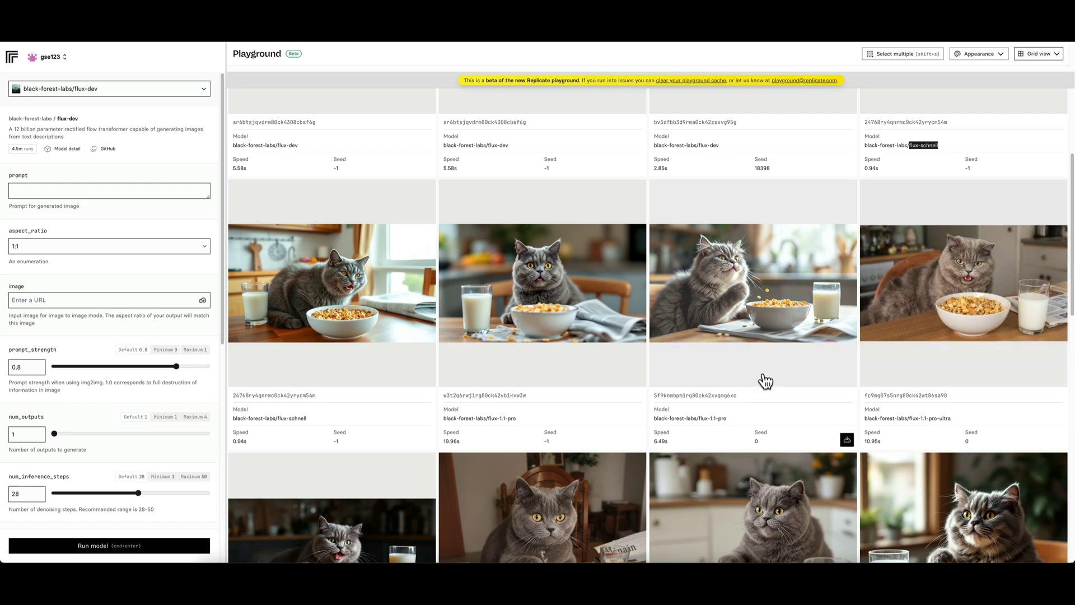
pyautogui.moveTo(728, 419); pyautogui.dragTo(708, 420)
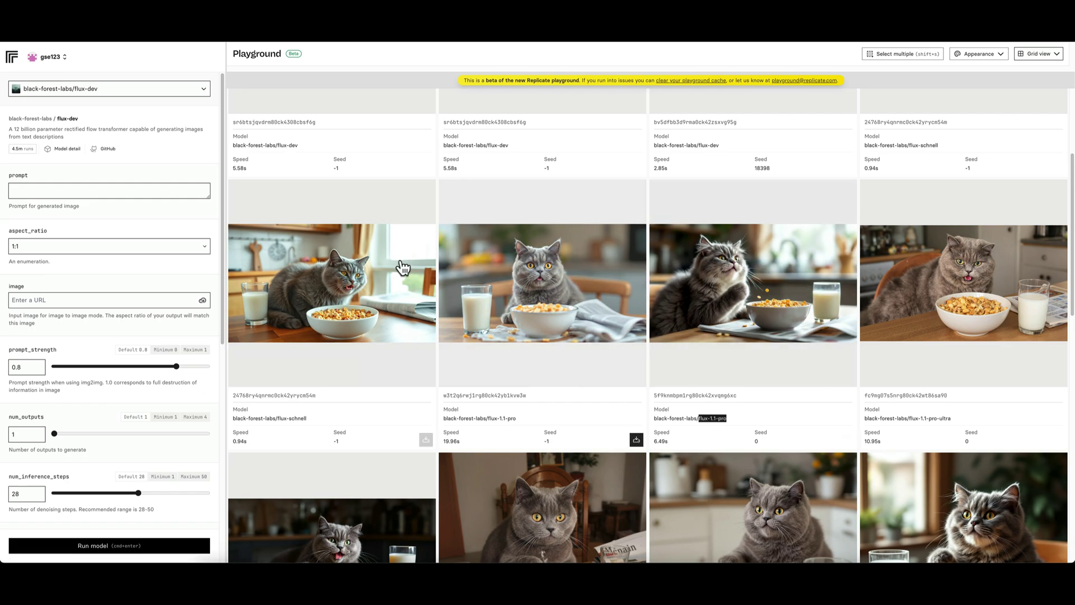
pyautogui.scroll(3, 865, 311)
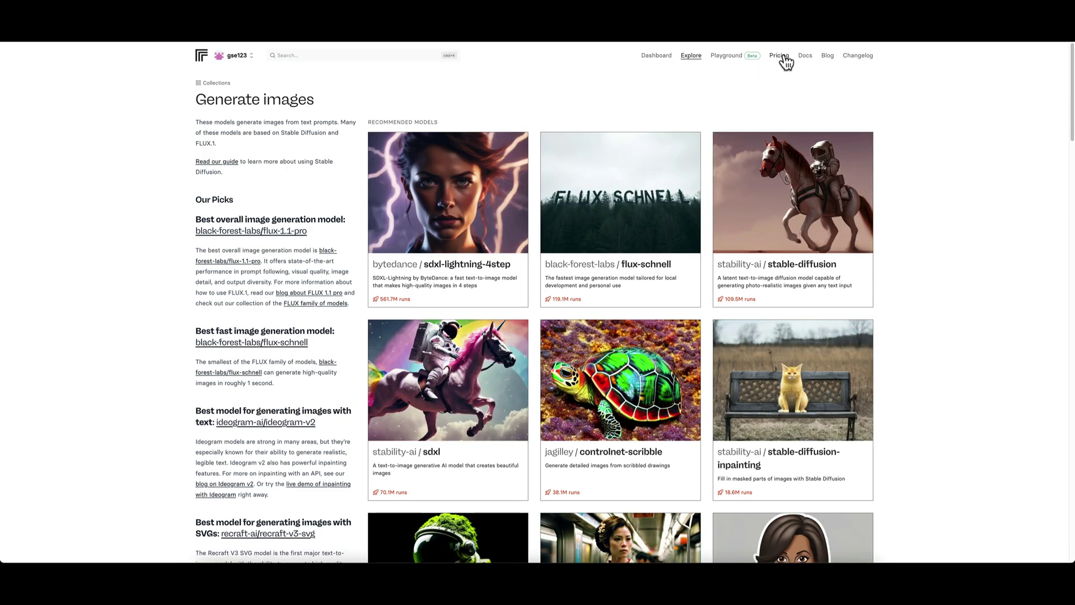
pyautogui.click(783, 56)
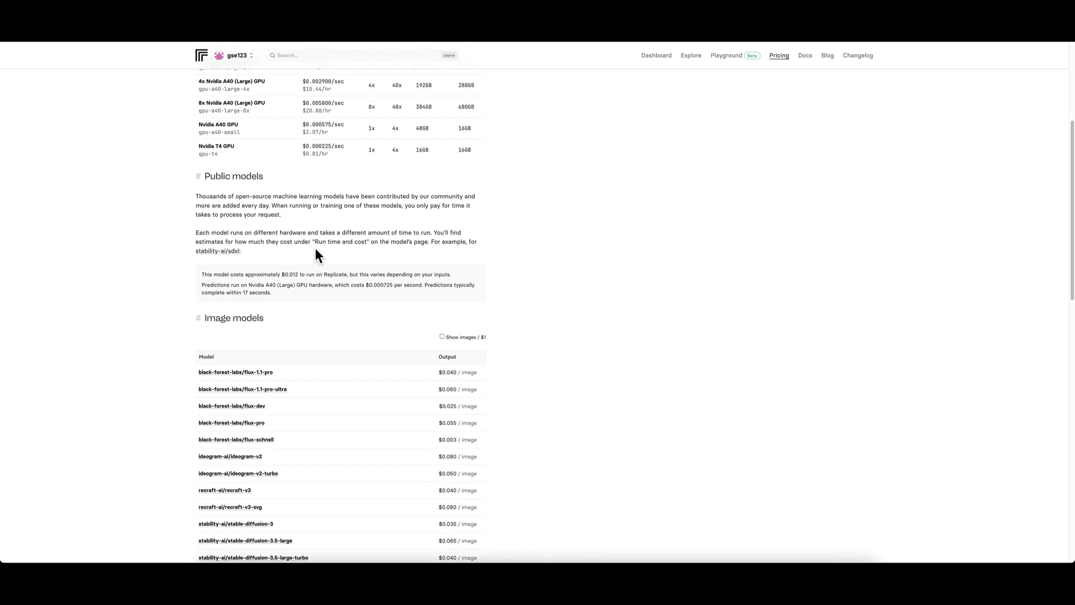
pyautogui.scroll(-1, 315, 249)
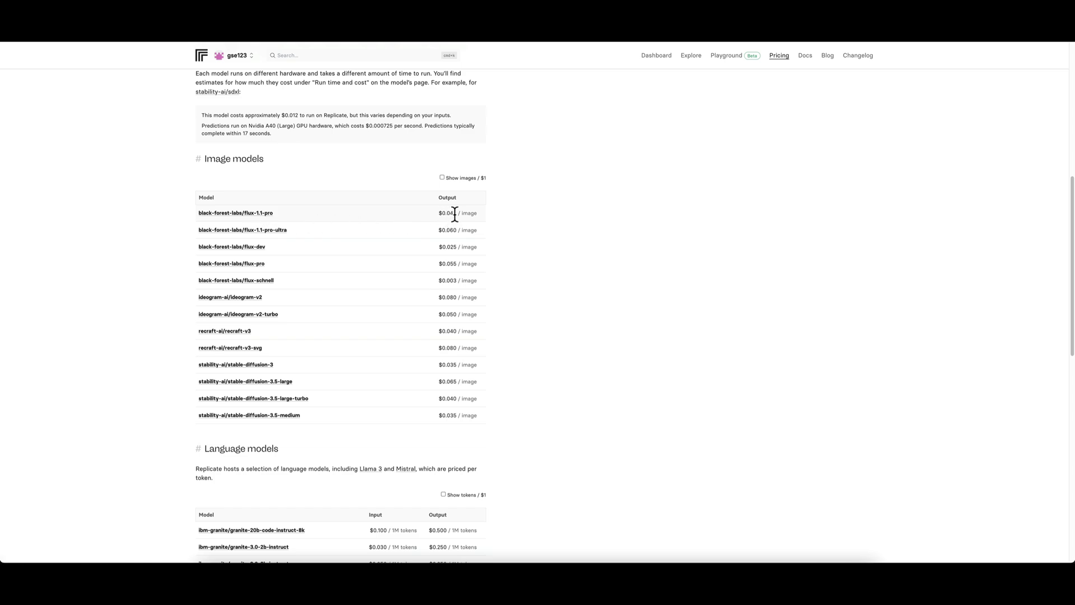
# - Turn on 'Show images / $1' pricing for the Image models table
pyautogui.click(442, 178)
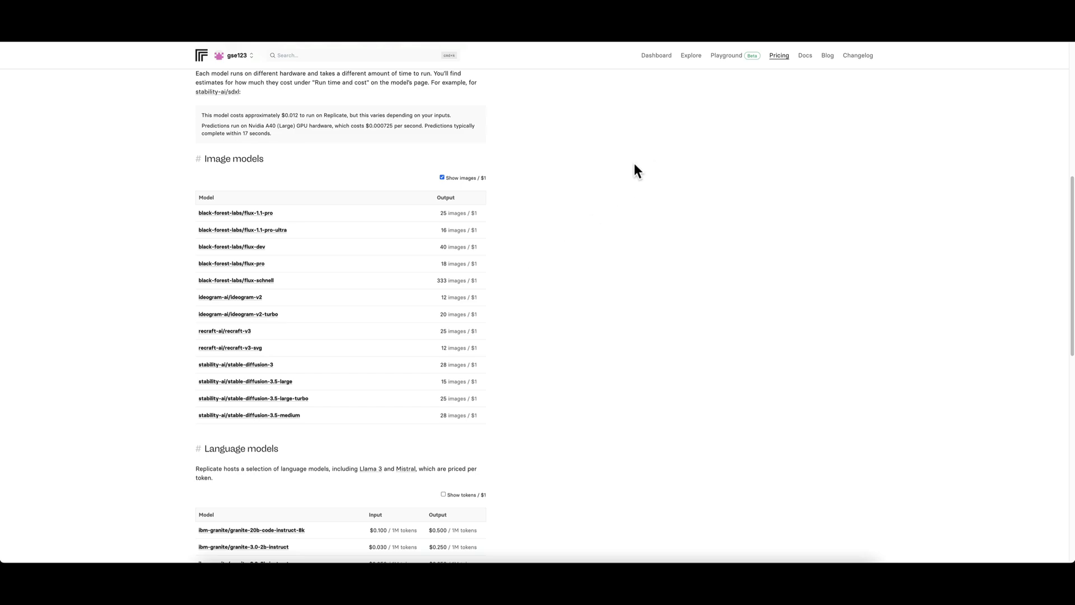
pyautogui.scroll(-15, 635, 170)
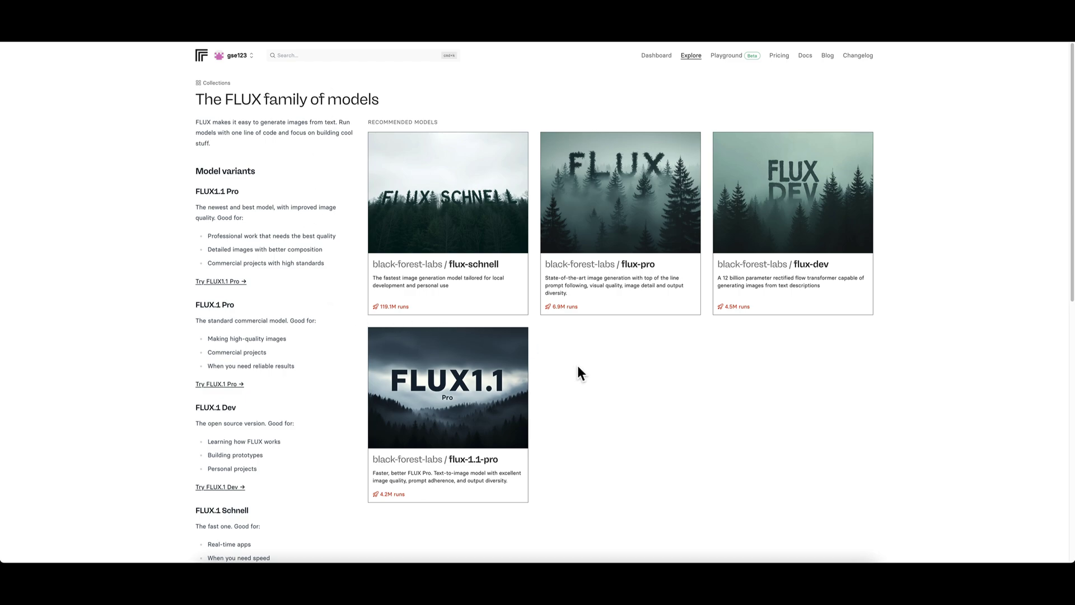
pyautogui.scroll(-1, 577, 370)
pyautogui.scroll(1, 581, 369)
pyautogui.scroll(-1, 623, 385)
pyautogui.scroll(1, 622, 384)
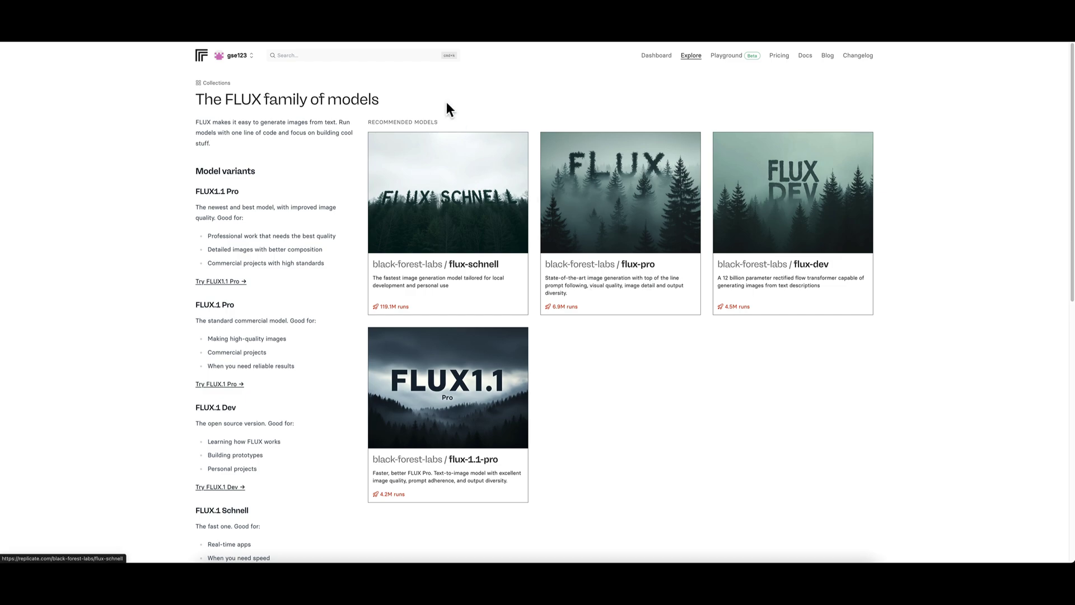
# - Search the site for 'flu' and browse the suggested FLUX models
pyautogui.click(318, 55)
pyautogui.write('flux')
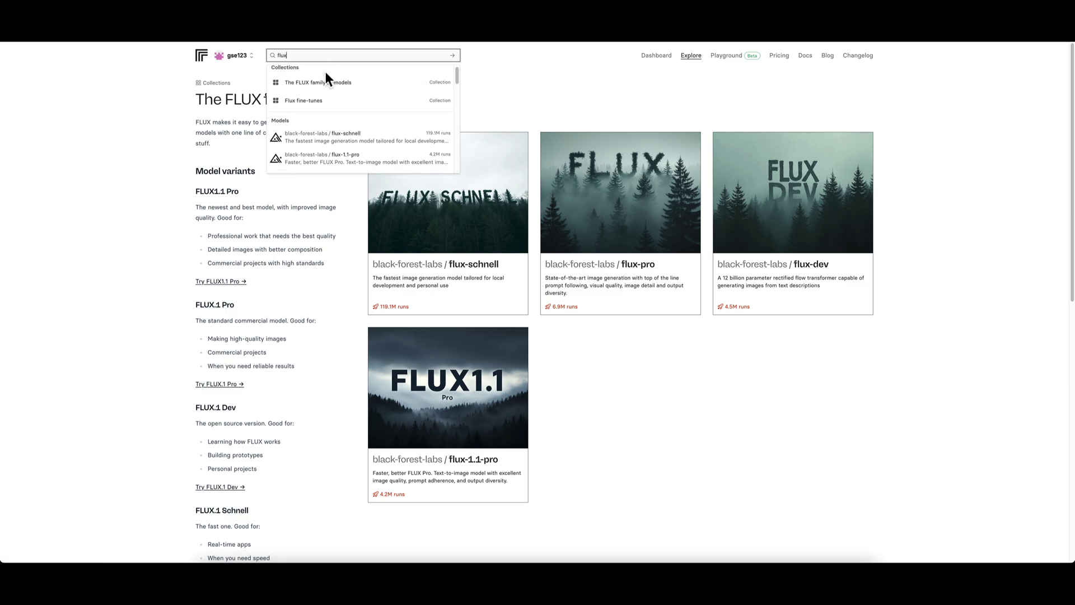
pyautogui.scroll(-2, 324, 72)
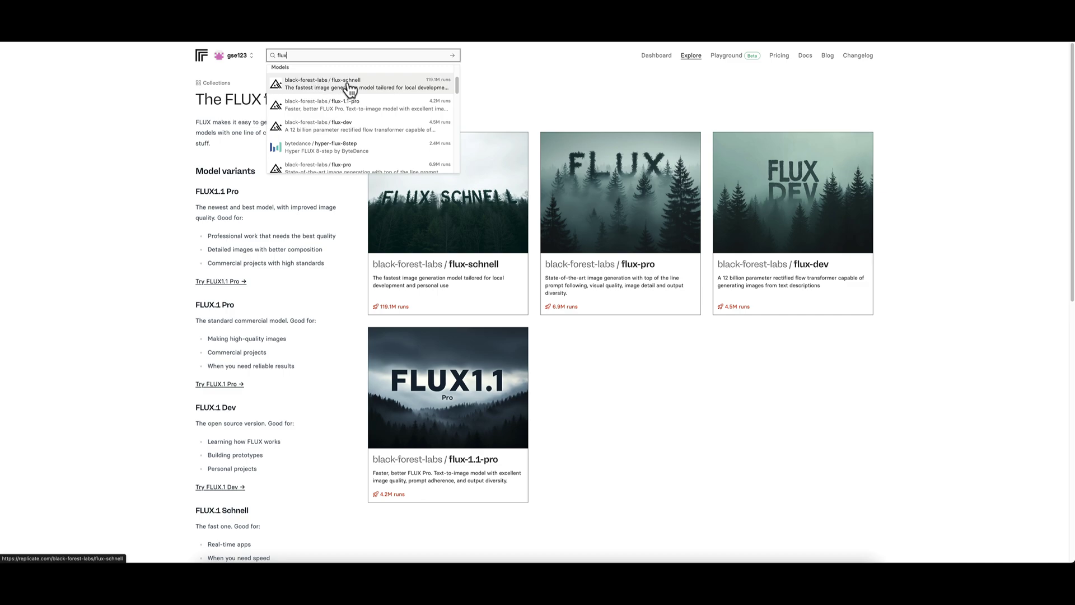
pyautogui.scroll(-3, 351, 114)
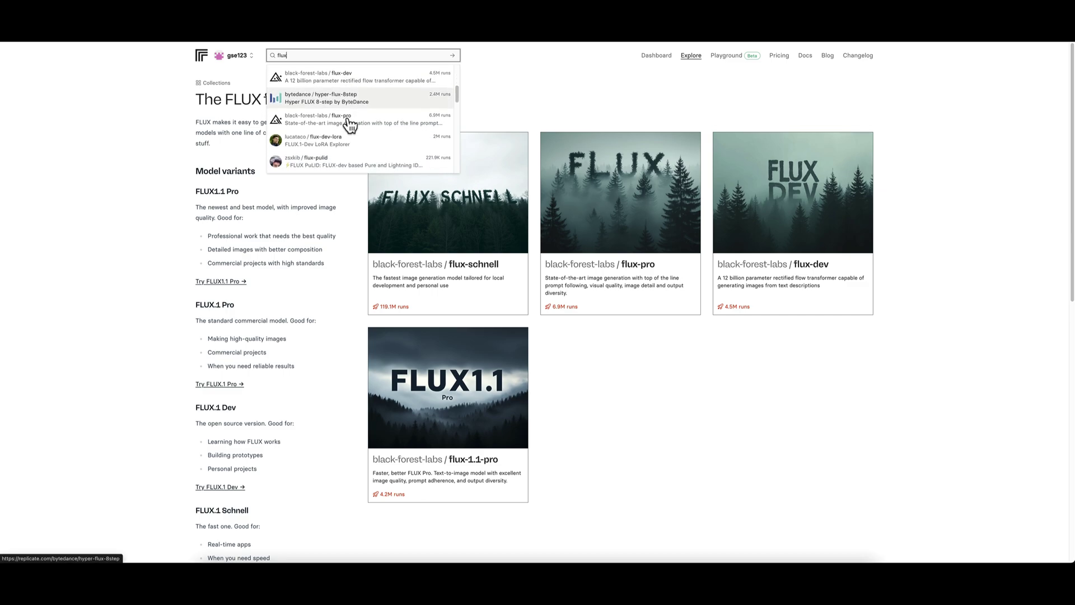
pyautogui.scroll(3, 350, 124)
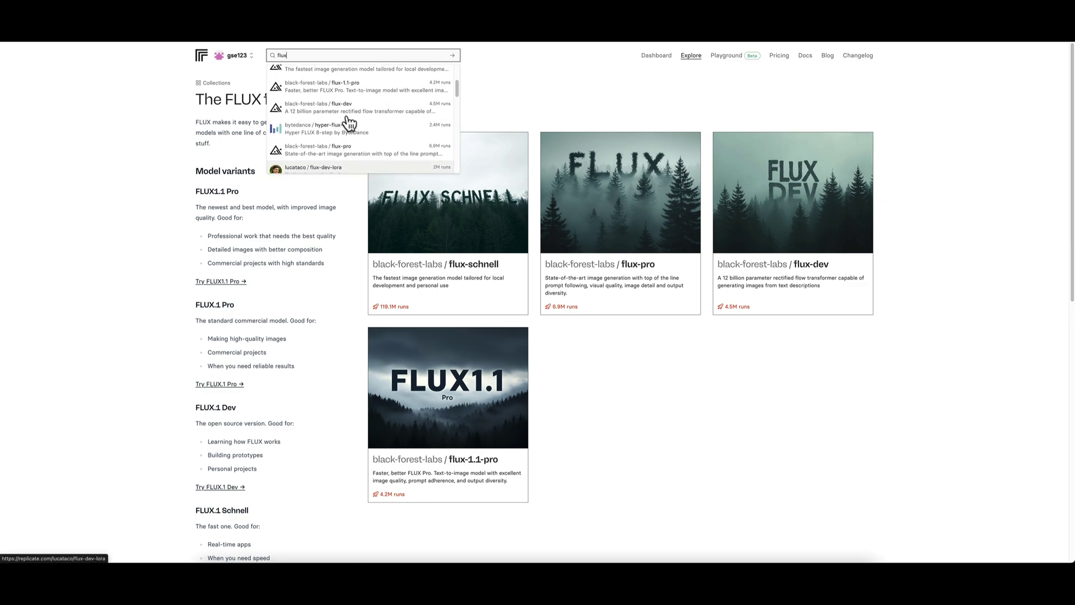
pyautogui.scroll(-5, 349, 122)
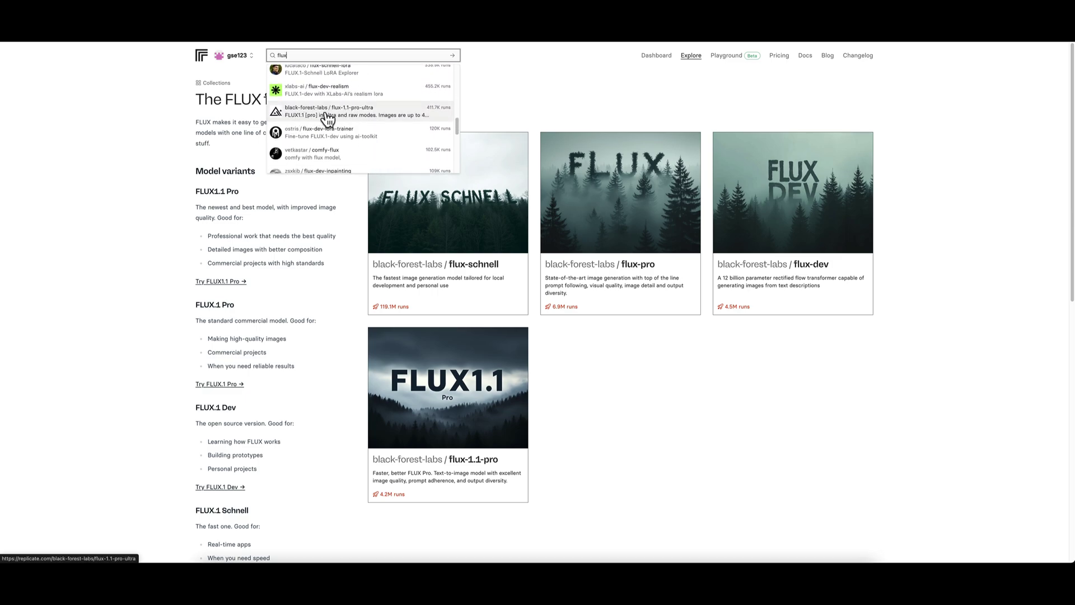
# - Open flux-1.1-pro-ultra, then search 'flux dev' and open black-forest-labs/flux-dev
pyautogui.click(374, 114)
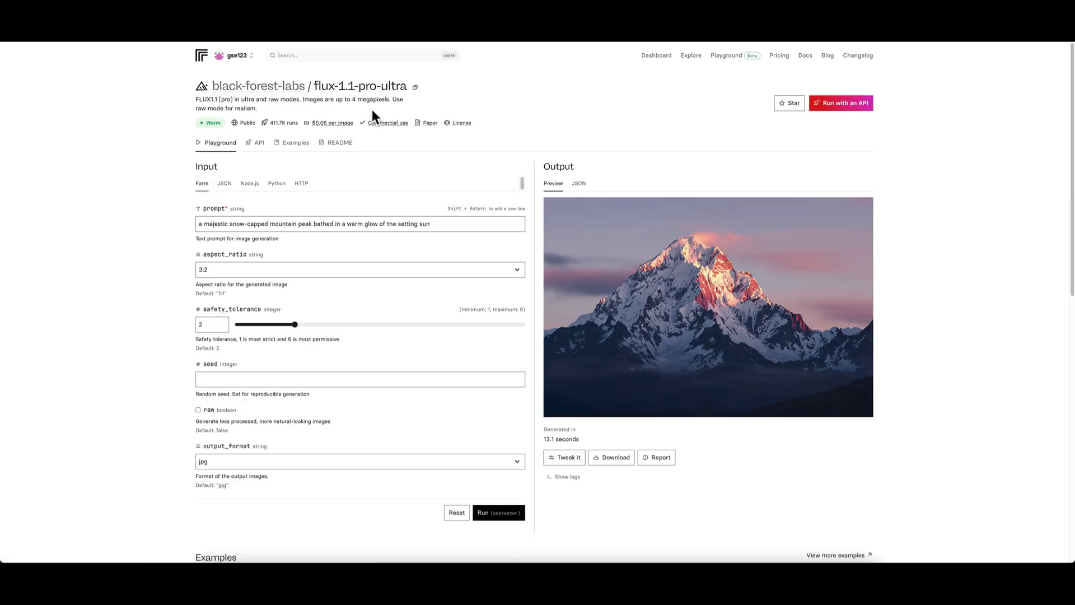
pyautogui.click(373, 56)
pyautogui.write('flux dev')
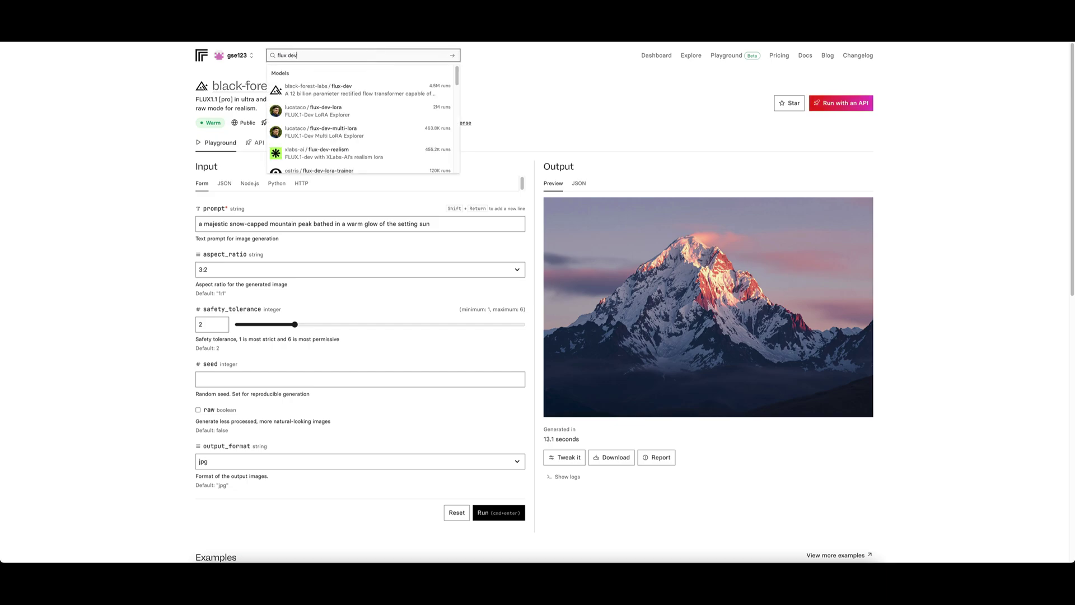
pyautogui.click(342, 92)
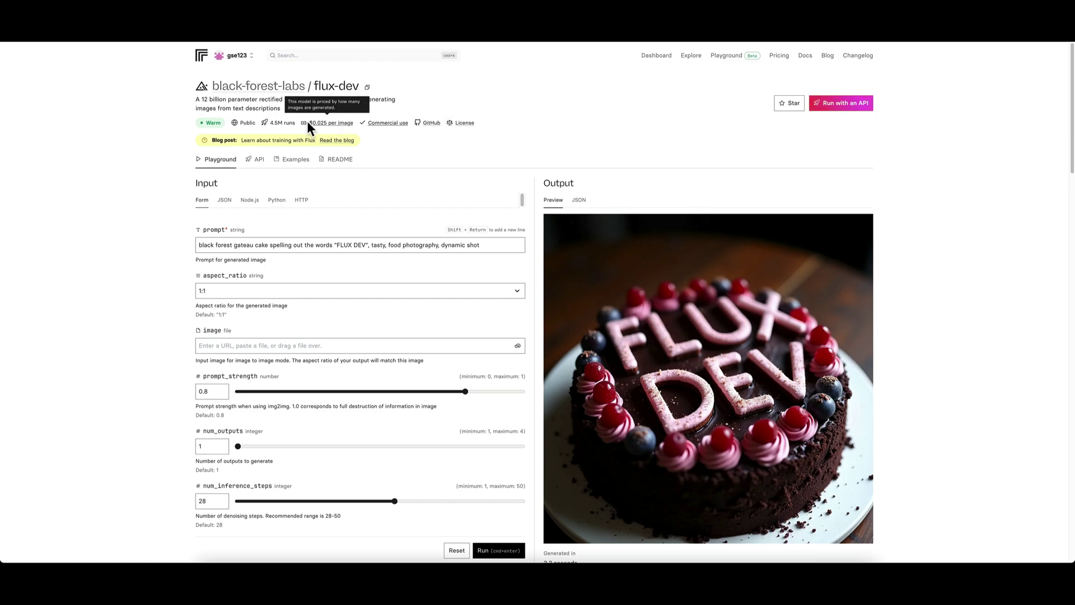
# - Highlight flux-dev's $0.025 per image price and the 40 images / $1 rate
pyautogui.moveTo(309, 122); pyautogui.dragTo(355, 123)
pyautogui.scroll(-12, 435, 131)
pyautogui.scroll(-5, 437, 129)
pyautogui.scroll(-1, 479, 180)
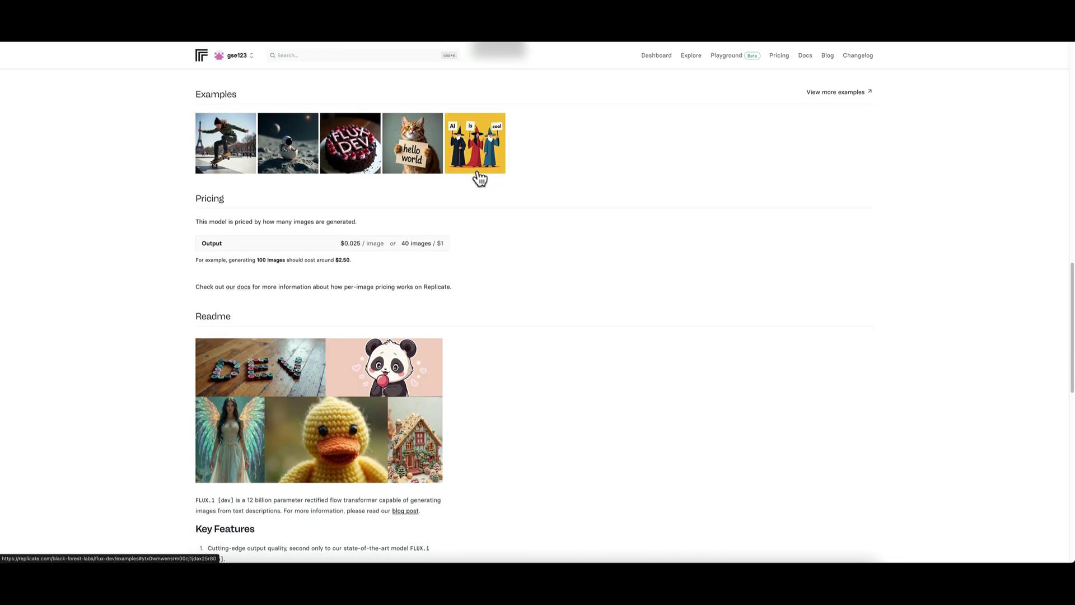
pyautogui.scroll(-1, 357, 153)
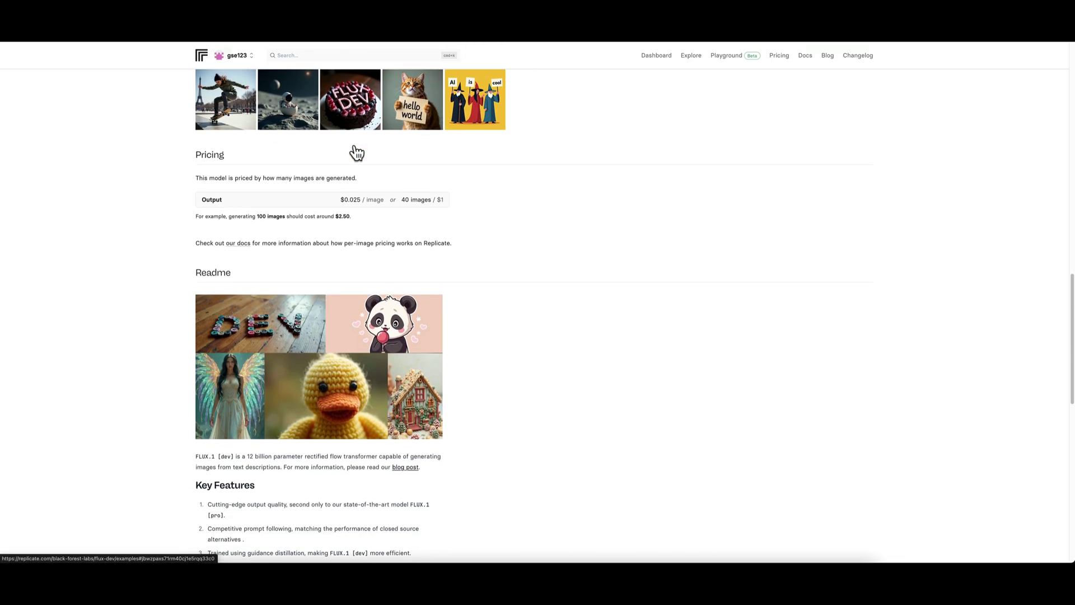
pyautogui.moveTo(401, 200); pyautogui.dragTo(445, 200)
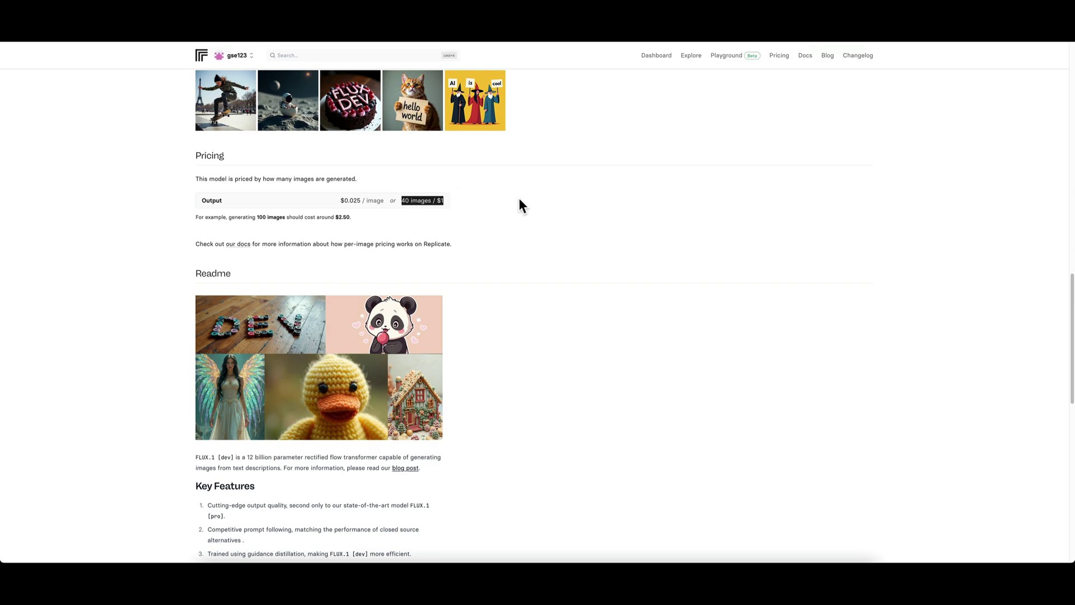
# - Raise num_inference_steps from the default 28 to 43
pyautogui.scroll(20, 519, 198)
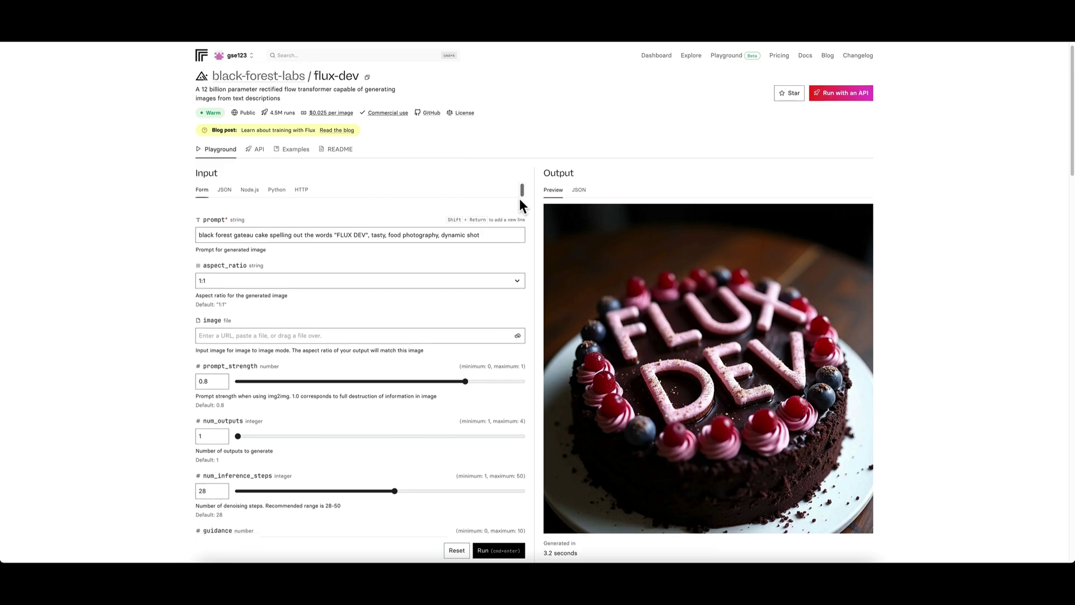
pyautogui.scroll(-5, 519, 198)
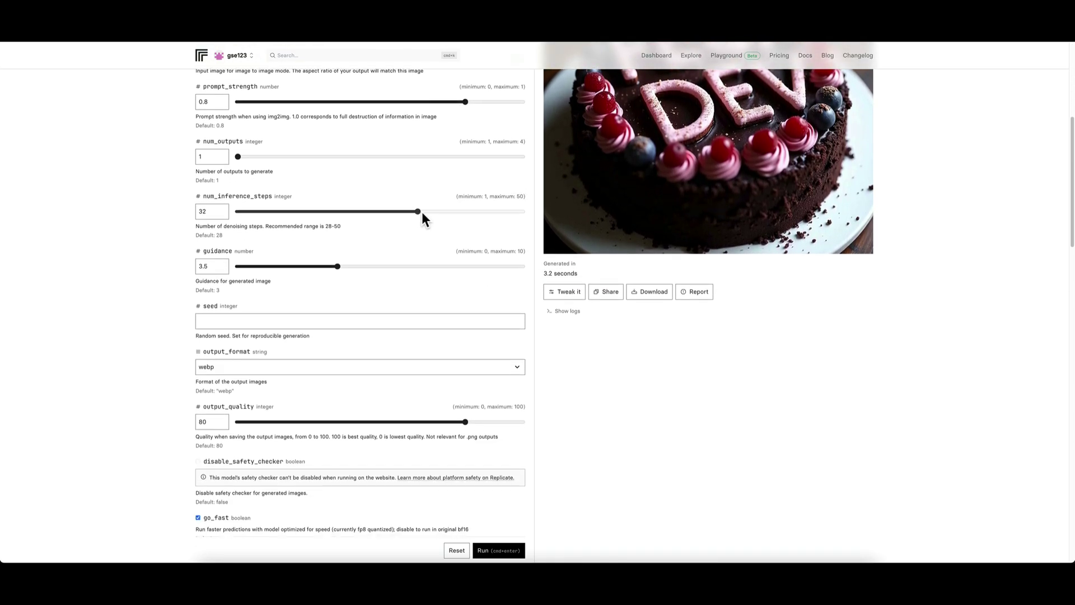
pyautogui.moveTo(448, 216); pyautogui.dragTo(472, 215)
pyautogui.moveTo(472, 213); pyautogui.dragTo(479, 213)
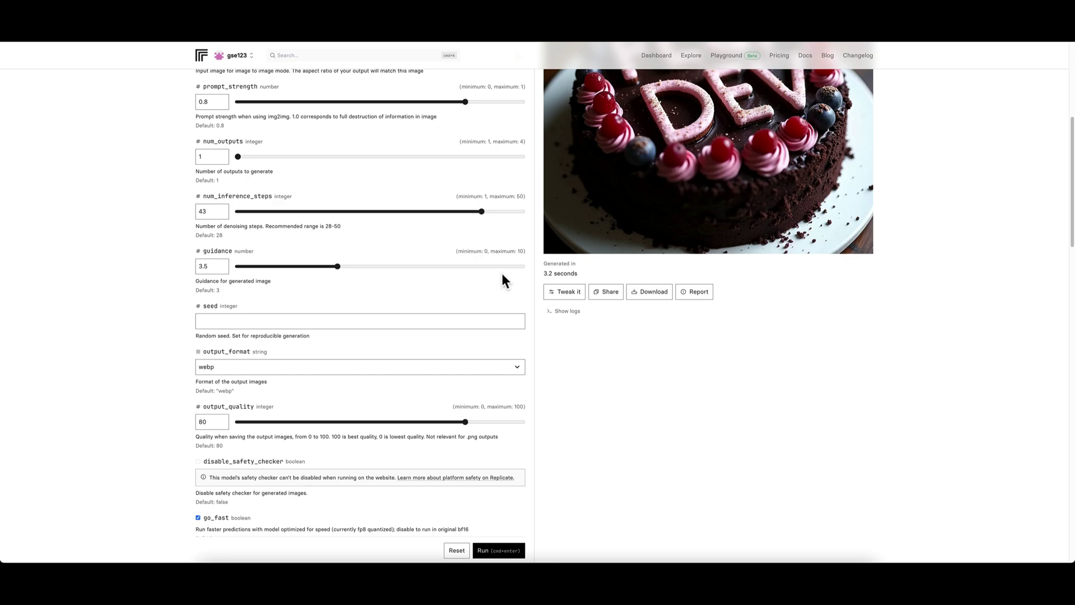
# - Slide num_inference_steps back down until it reads 28
pyautogui.moveTo(482, 211); pyautogui.dragTo(436, 211)
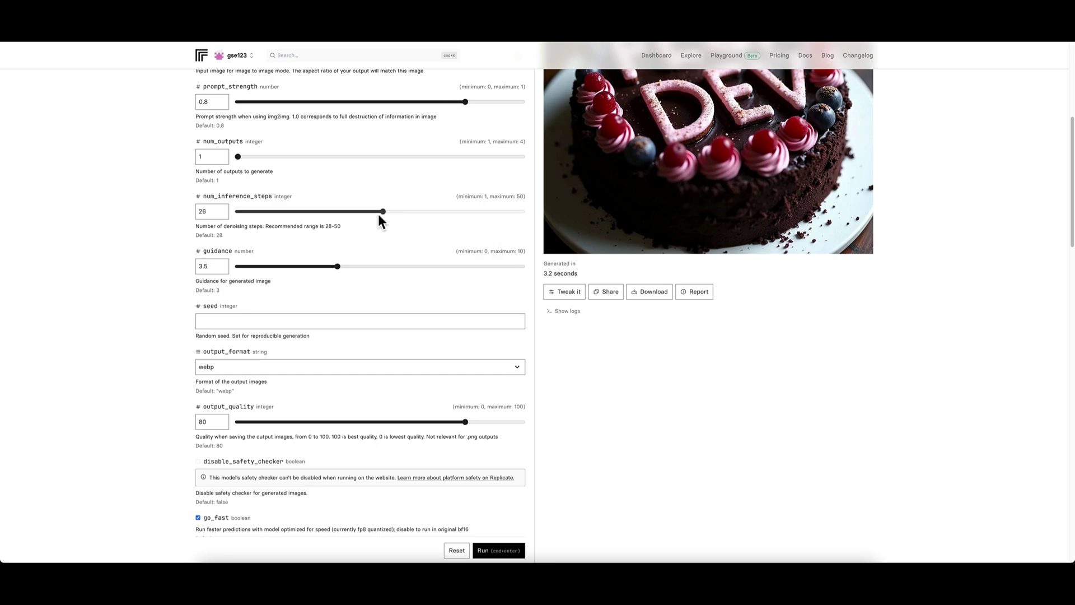
pyautogui.moveTo(296, 215); pyautogui.dragTo(362, 213)
# - Clear the cake prompt and paste the pixie-haired woman at a bus stop with 'I love Flux' sign prompt
pyautogui.scroll(5, 388, 251)
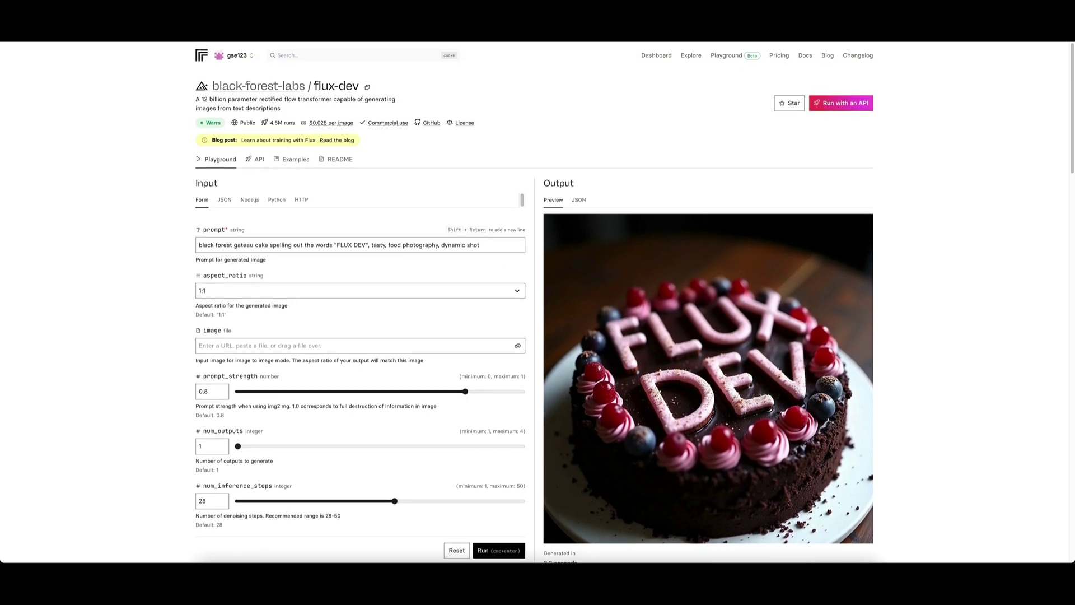
pyautogui.click(440, 244)
pyautogui.moveTo(496, 244); pyautogui.dragTo(119, 240)
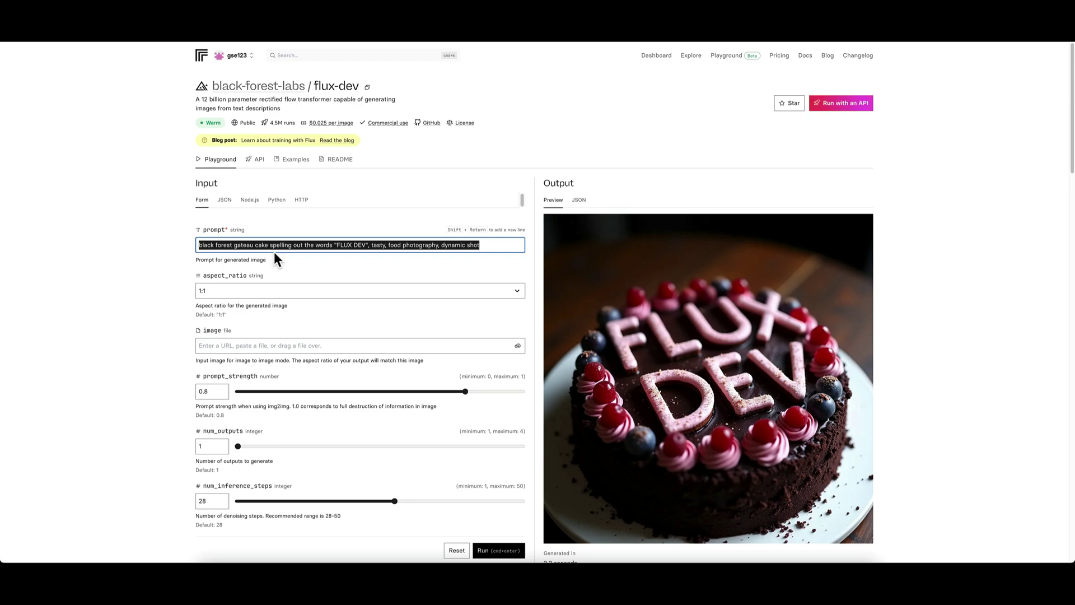
pyautogui.write('14052')
pyautogui.moveTo(274, 251); pyautogui.dragTo(121, 242)
pyautogui.press('BackSpace')
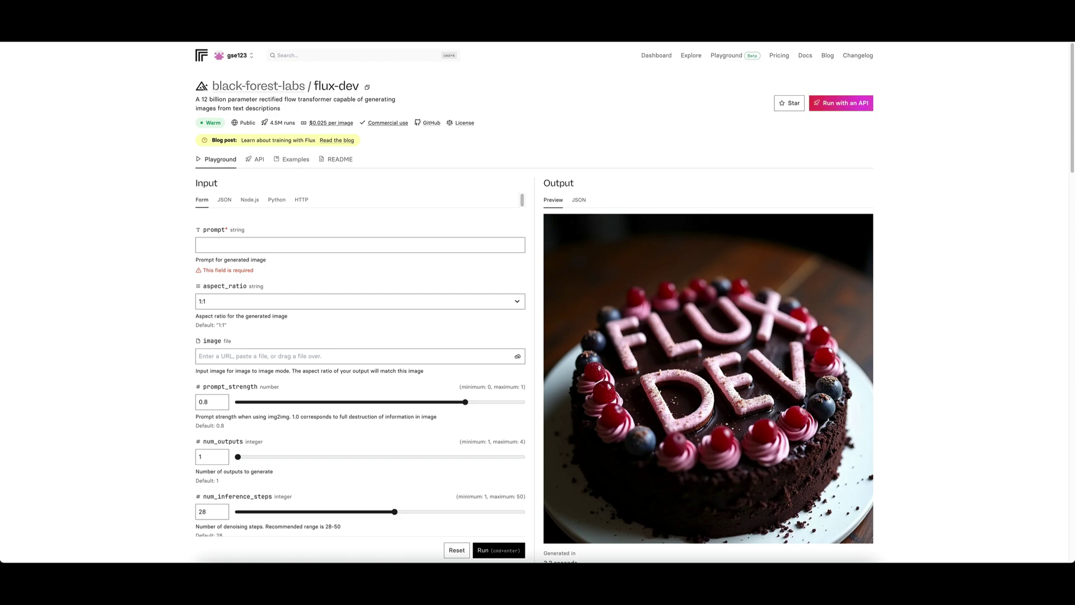
pyautogui.click(293, 247)
pyautogui.write('photo of a 30 year old woman with short pixie brunette hair, a distressed vintage tee, at a bus stop,  holding up a crude paper sign that says "I love Flux"')
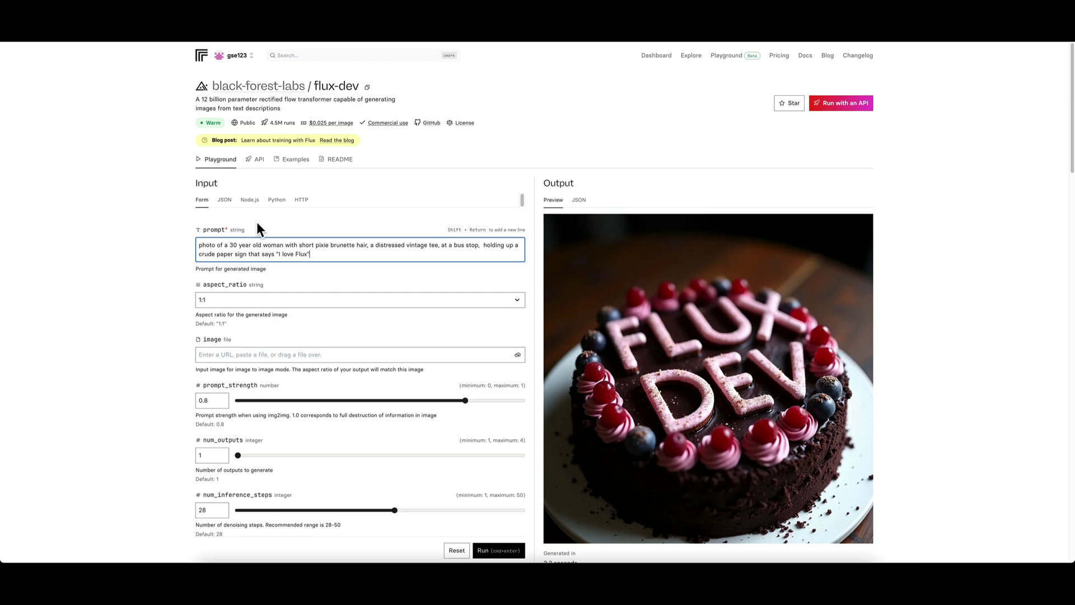
pyautogui.scroll(-2, 296, 227)
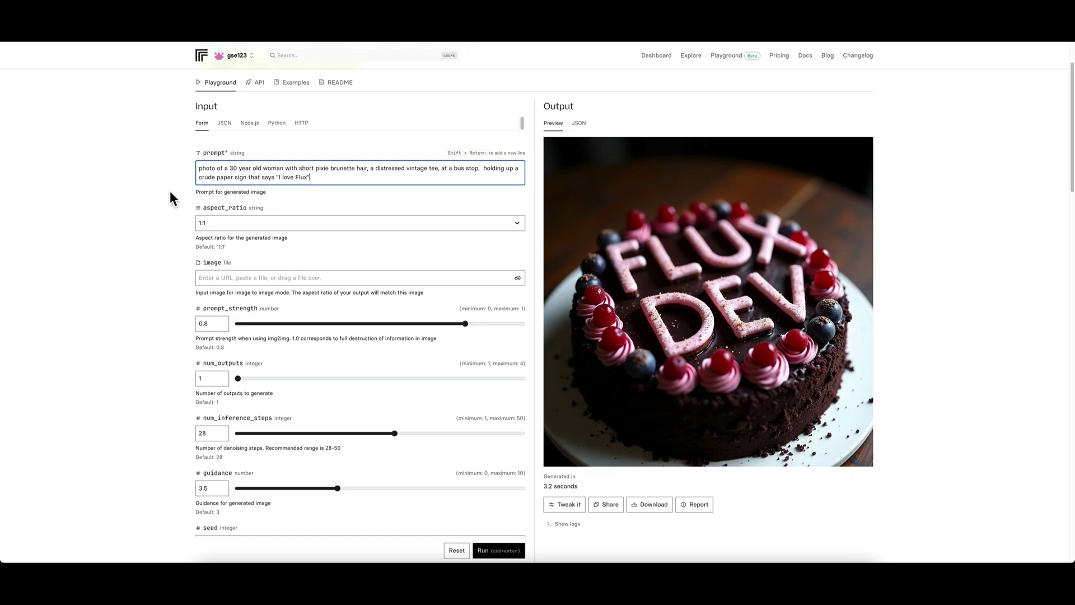
# - Set aspect_ratio to 2:3 and num_outputs to 3
pyautogui.click(217, 223)
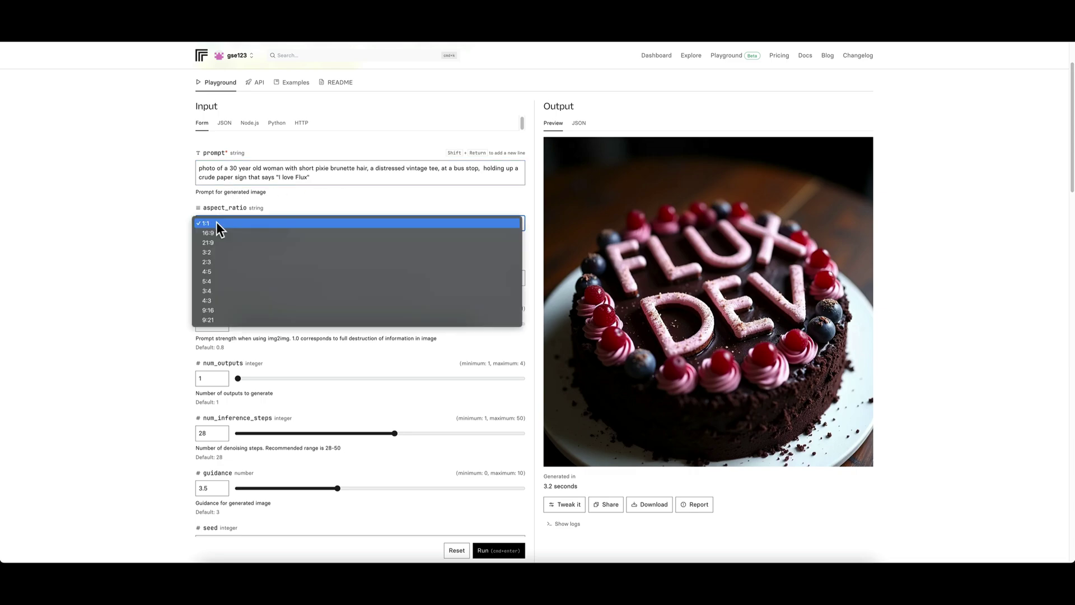
pyautogui.click(230, 261)
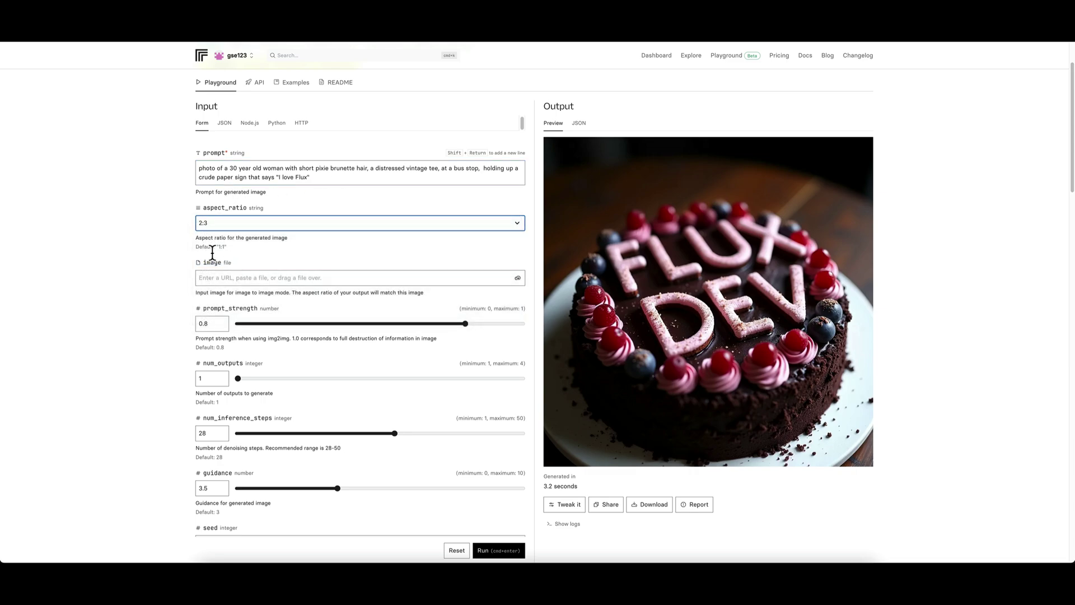
pyautogui.scroll(-1, 193, 250)
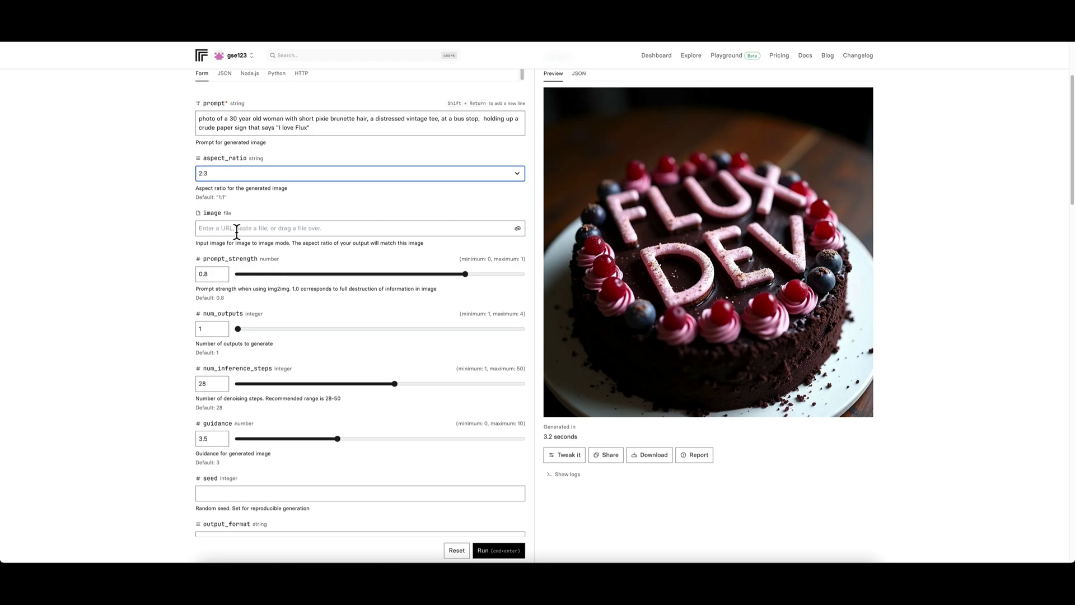
pyautogui.scroll(-2, 187, 241)
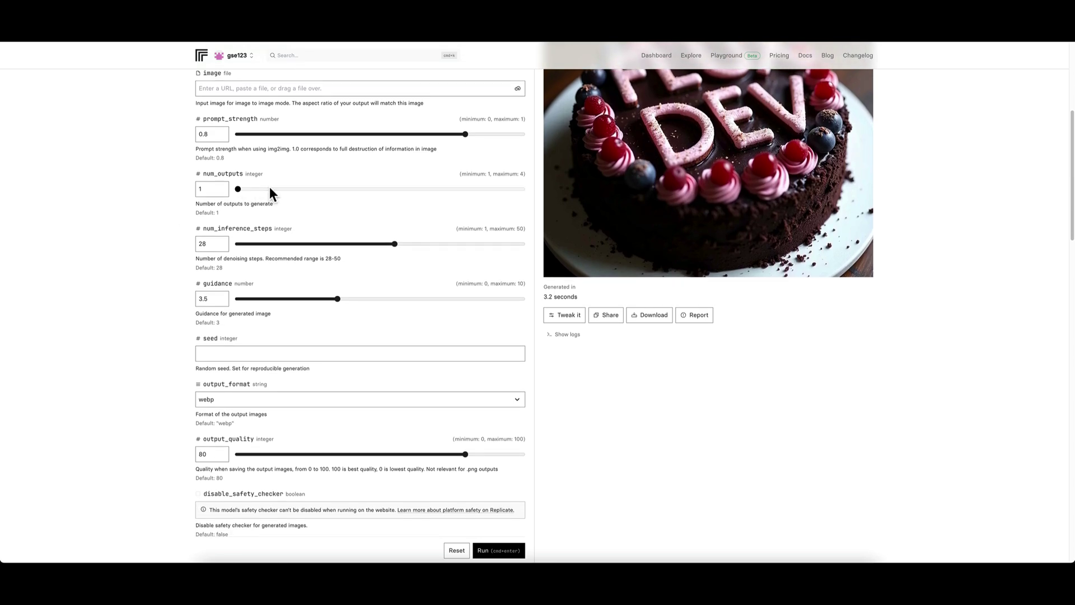
pyautogui.moveTo(238, 188); pyautogui.dragTo(413, 188)
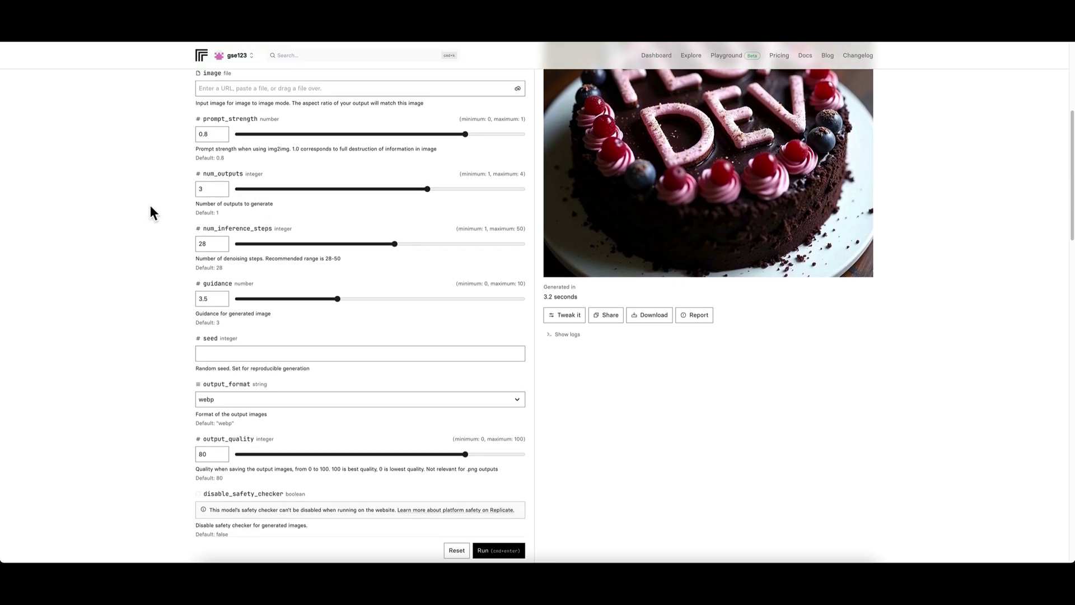
# - Keep output_format as webp and raise output_quality from 80 to 91
pyautogui.scroll(-2, 170, 210)
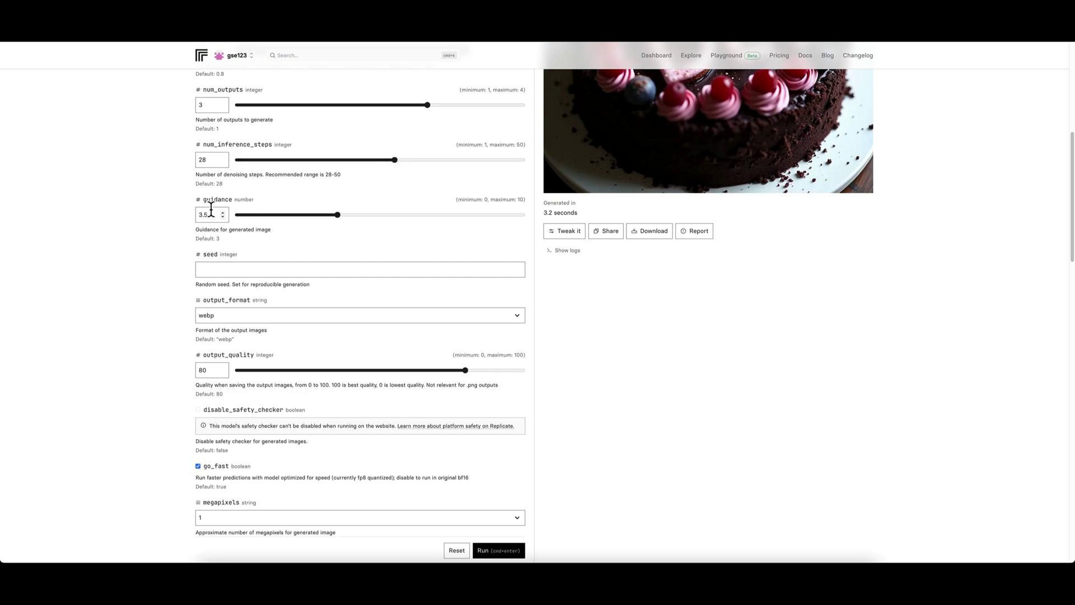
pyautogui.click(242, 313)
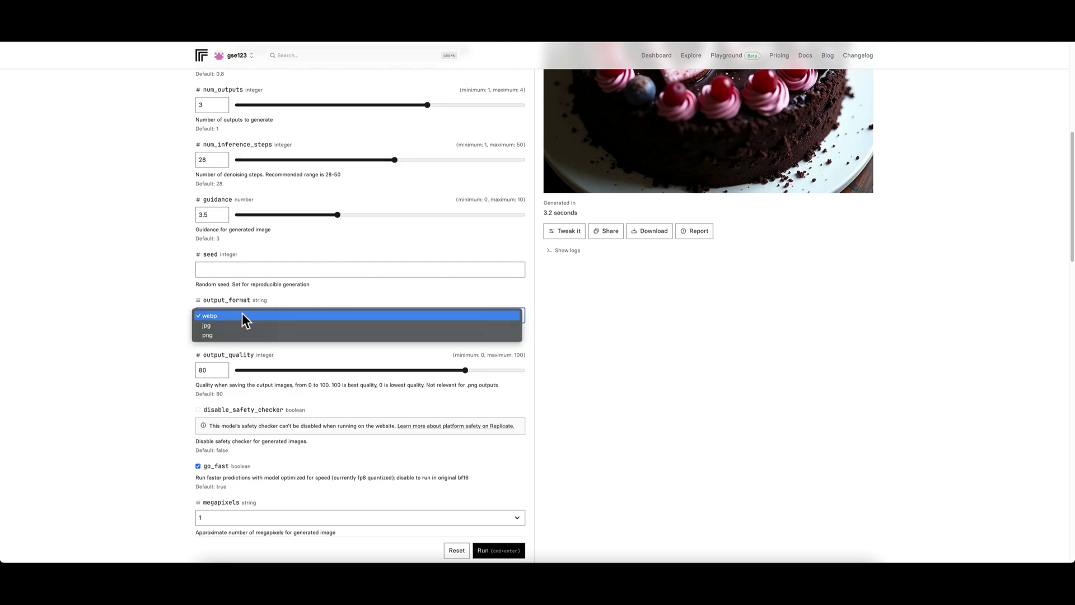
pyautogui.click(241, 317)
pyautogui.moveTo(463, 370); pyautogui.dragTo(497, 369)
pyautogui.scroll(-3, 341, 382)
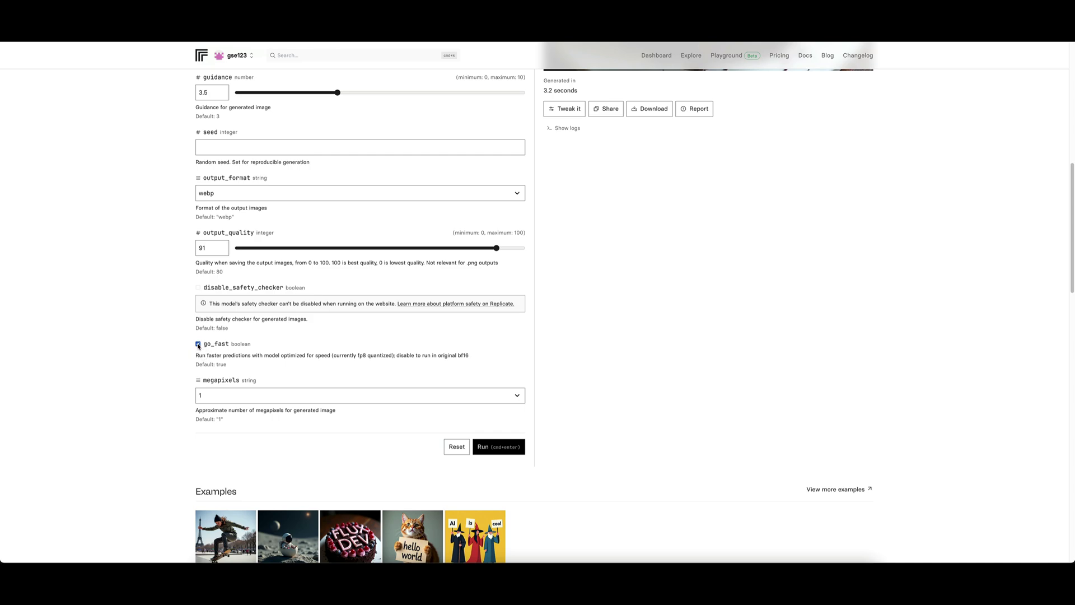
# - Run flux-dev and review the three bus-stop 'I love Flux' images and the run's logs
pyautogui.click(508, 448)
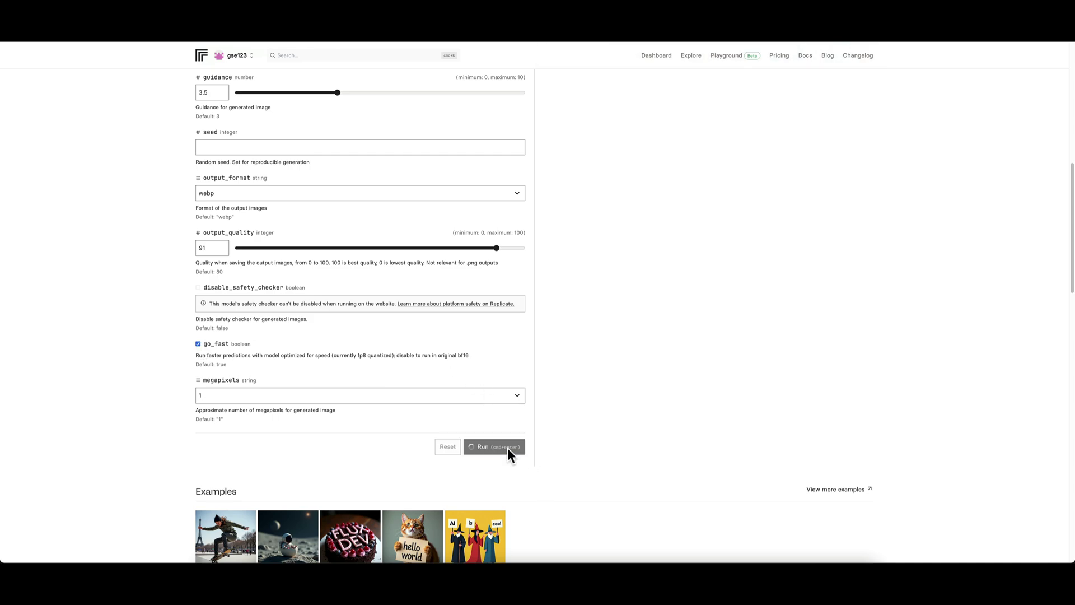
pyautogui.scroll(-2, 572, 339)
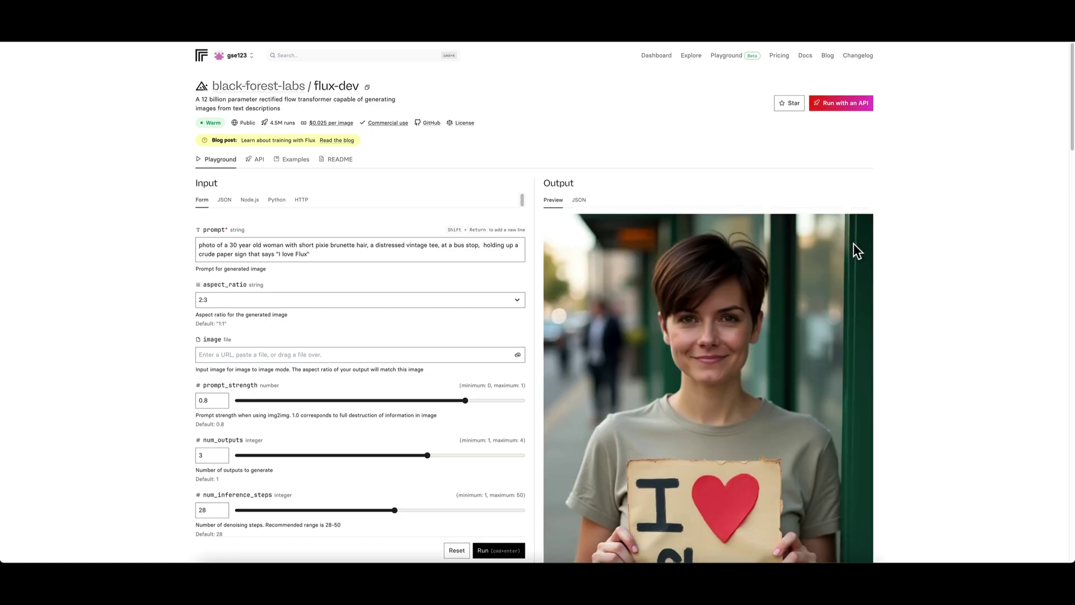
pyautogui.scroll(-6, 889, 241)
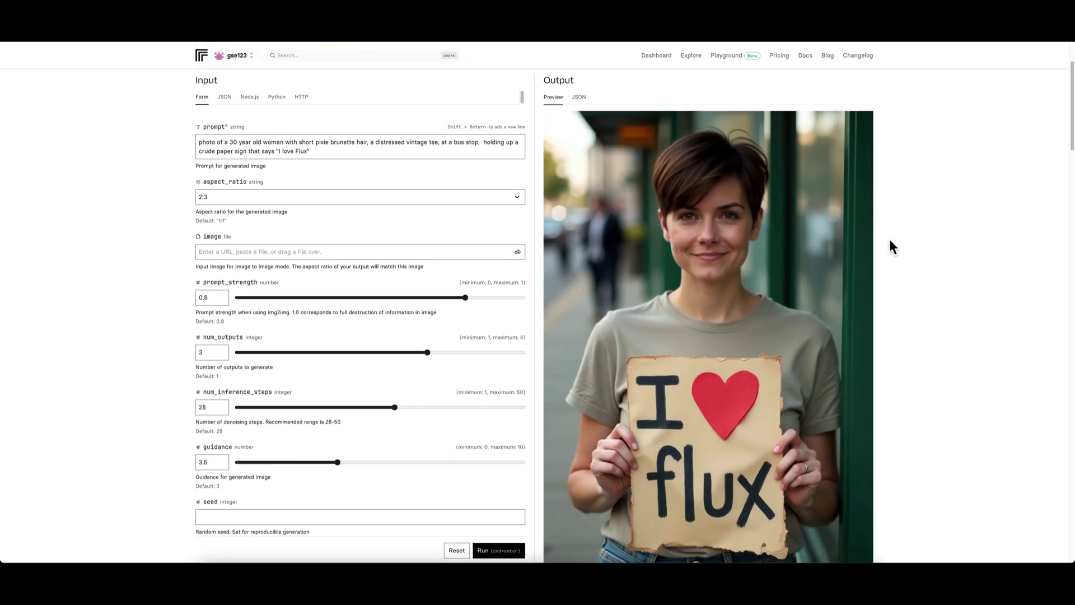
pyautogui.scroll(-15, 889, 240)
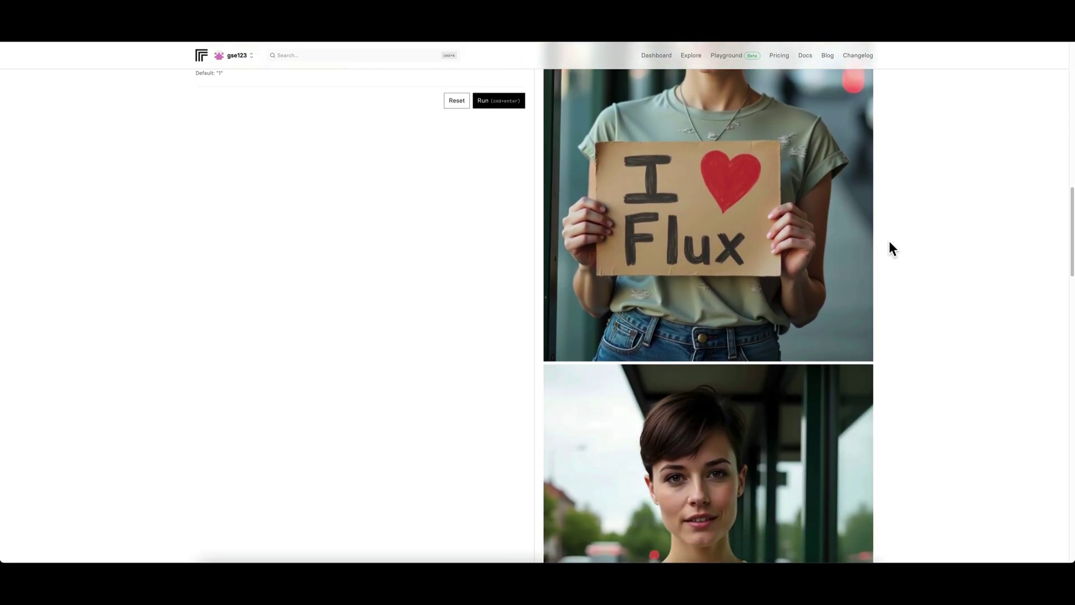
pyautogui.scroll(-2, 891, 248)
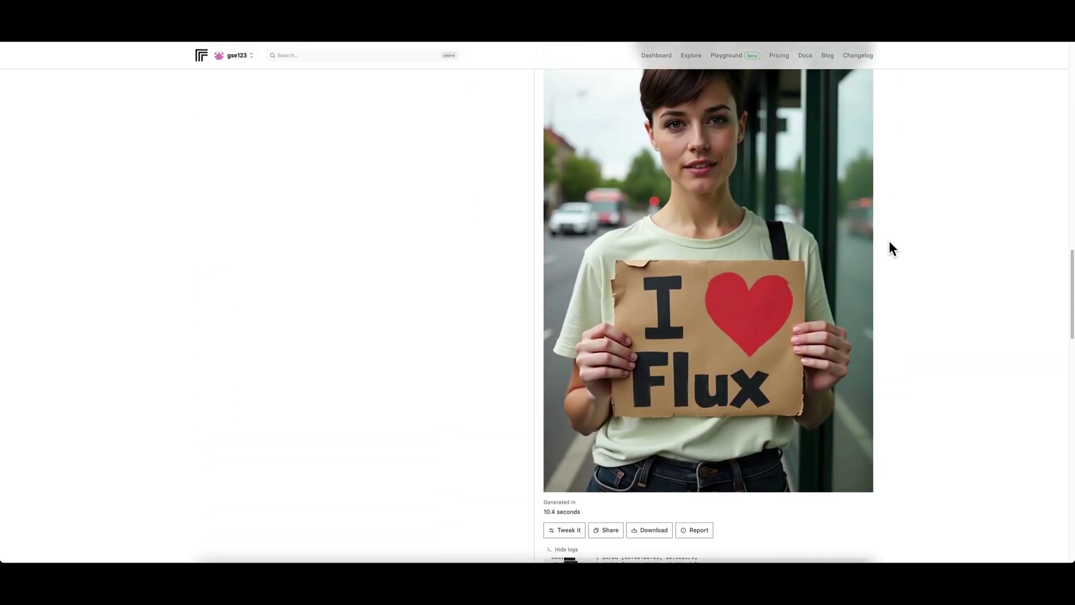
pyautogui.click(742, 240)
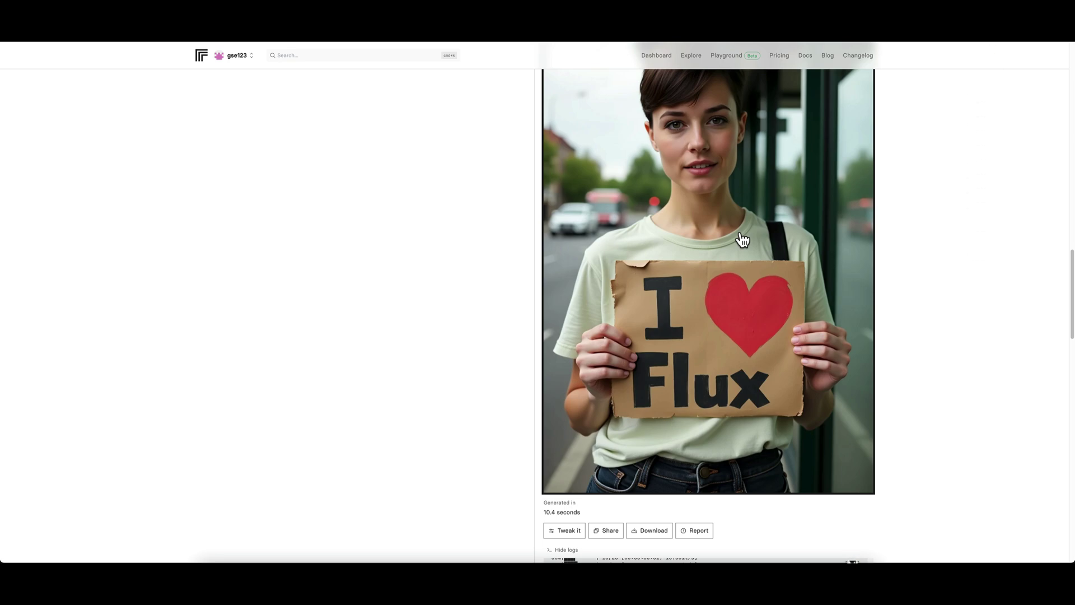
pyautogui.scroll(-5, 742, 240)
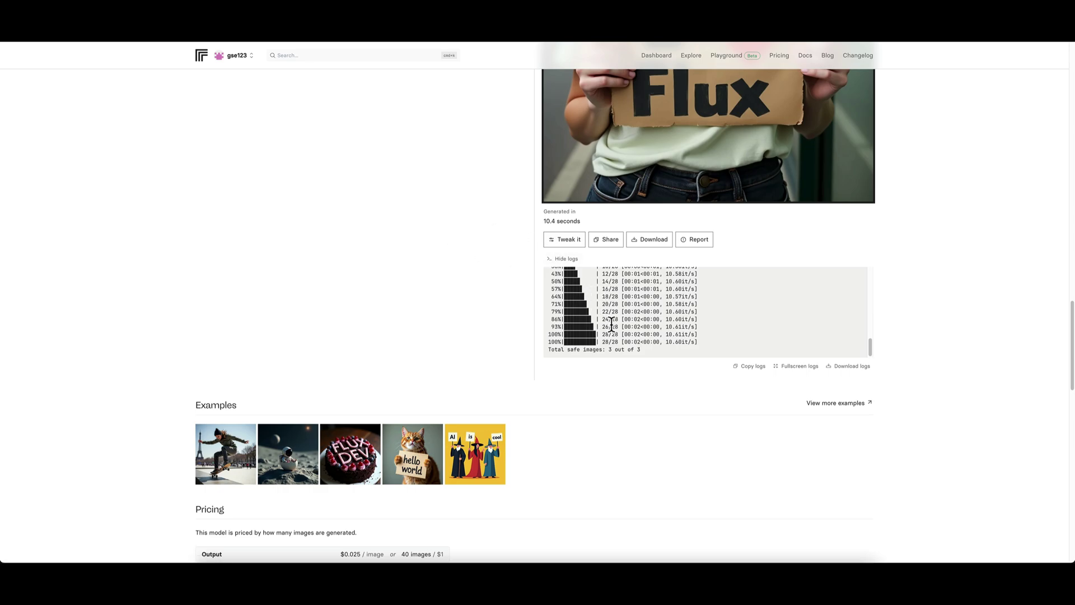
# - Enter 54714, the seed reported in the logs, into the seed field
pyautogui.scroll(2, 611, 323)
pyautogui.scroll(3, 611, 324)
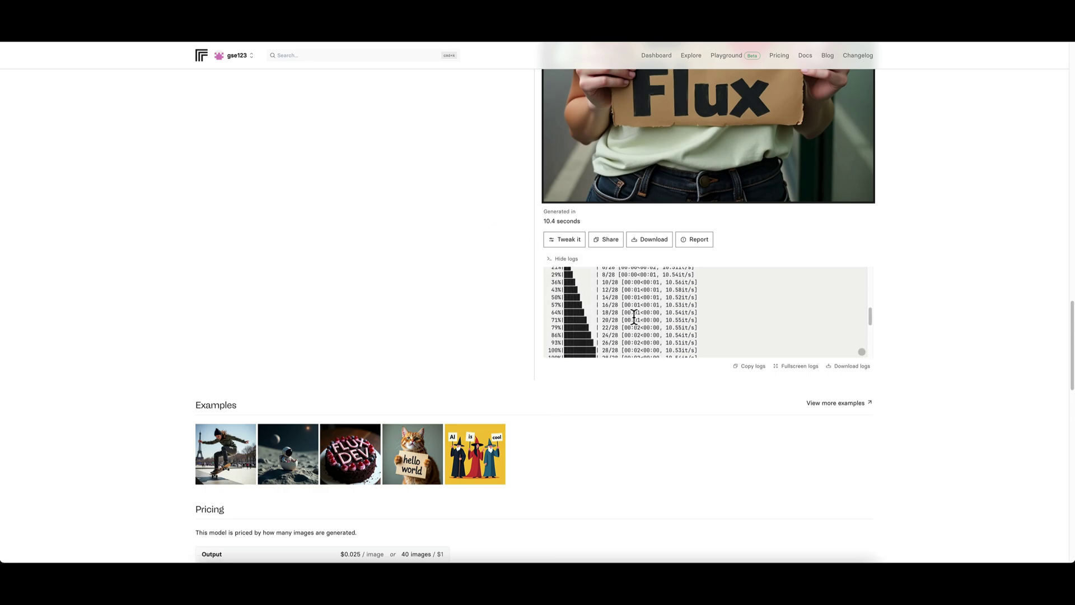
pyautogui.scroll(8, 636, 317)
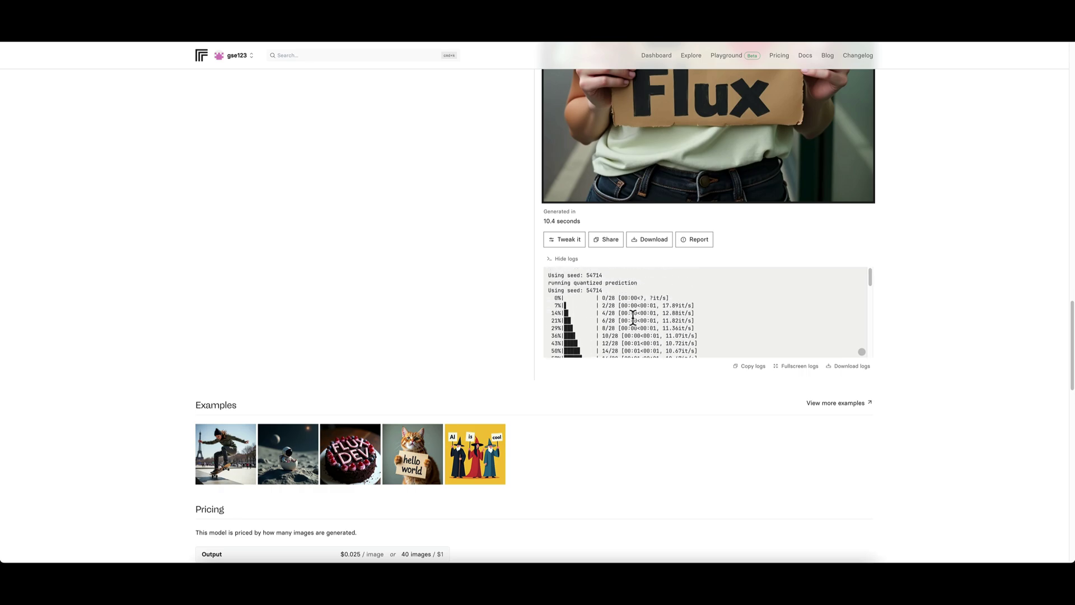
pyautogui.scroll(2, 632, 318)
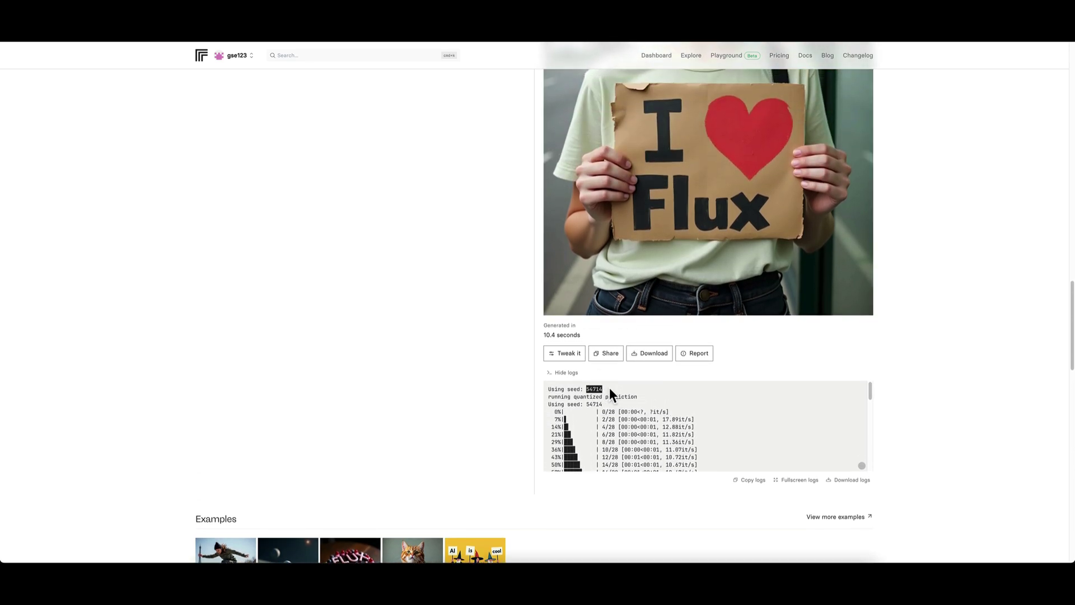
pyautogui.scroll(10, 382, 349)
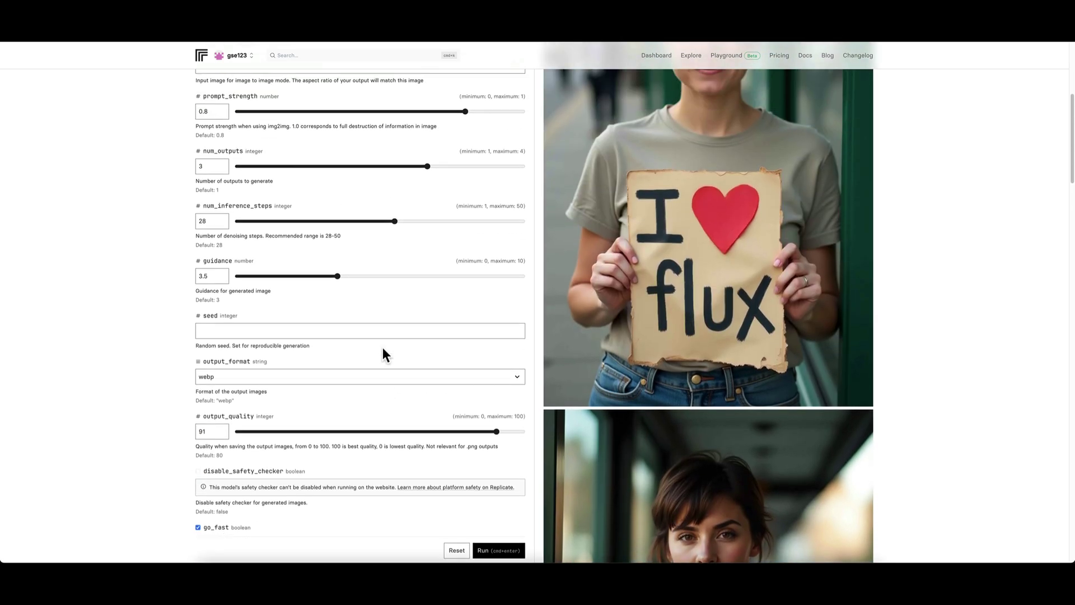
pyautogui.scroll(2, 382, 347)
pyautogui.click(275, 375)
pyautogui.write('54714')
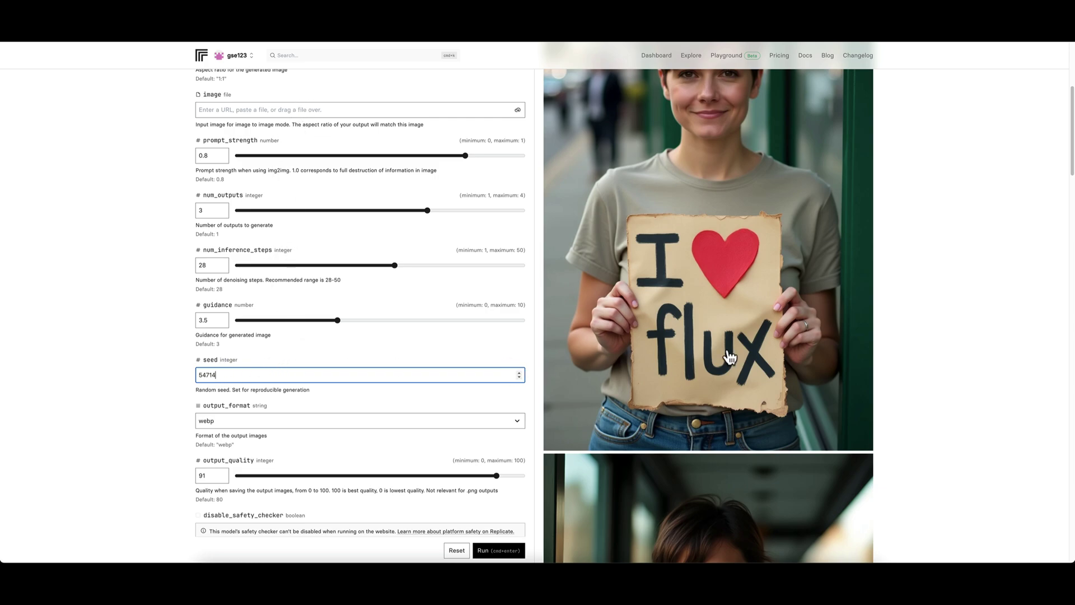
pyautogui.scroll(5, 871, 336)
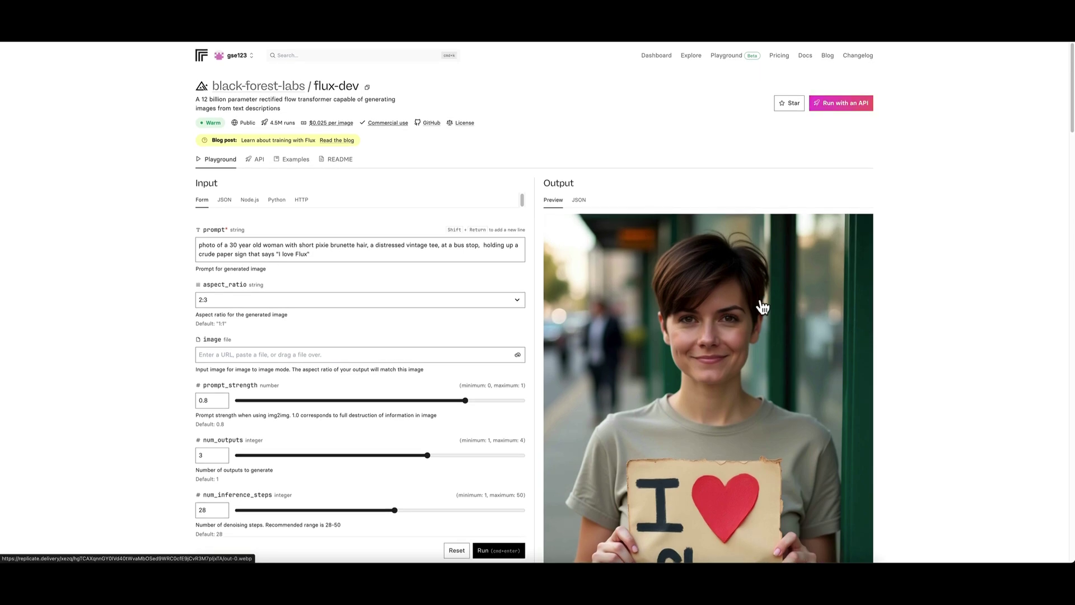
pyautogui.scroll(-4, 762, 306)
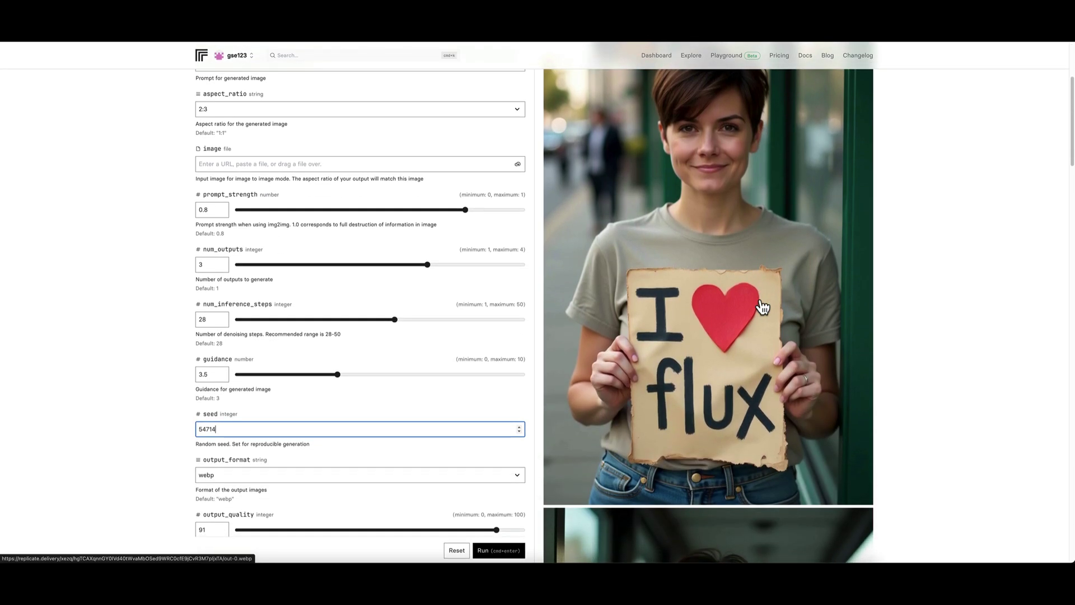
pyautogui.click(735, 58)
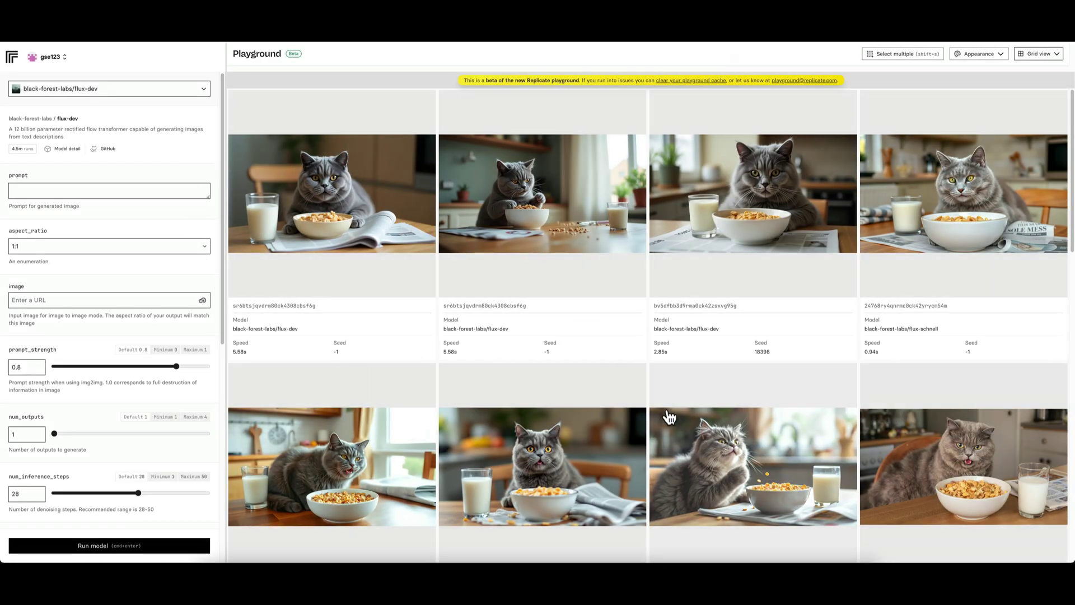
pyautogui.scroll(-5, 668, 418)
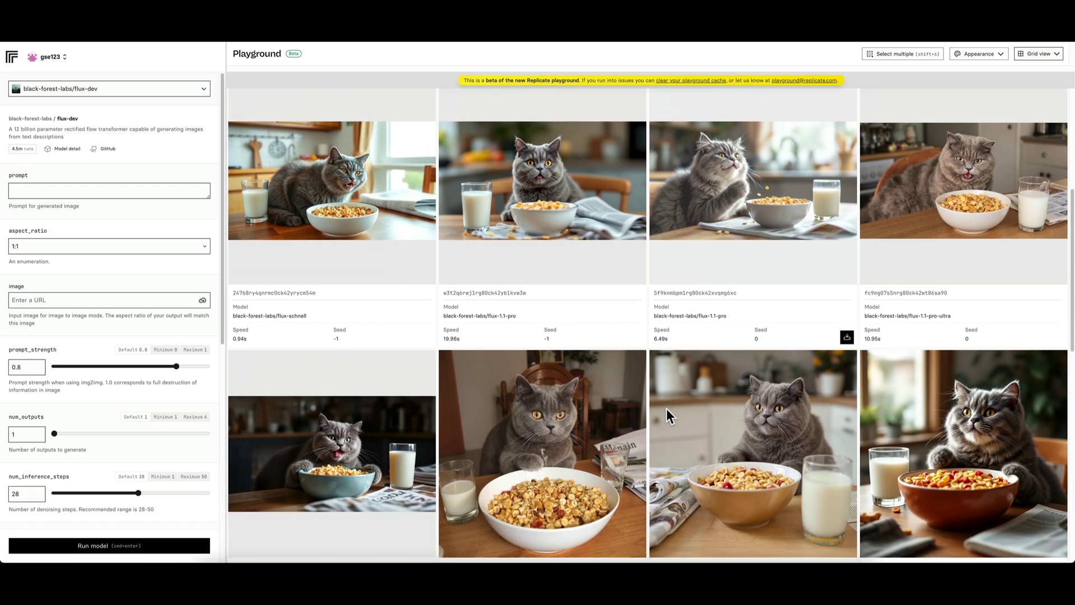
pyautogui.scroll(5, 667, 418)
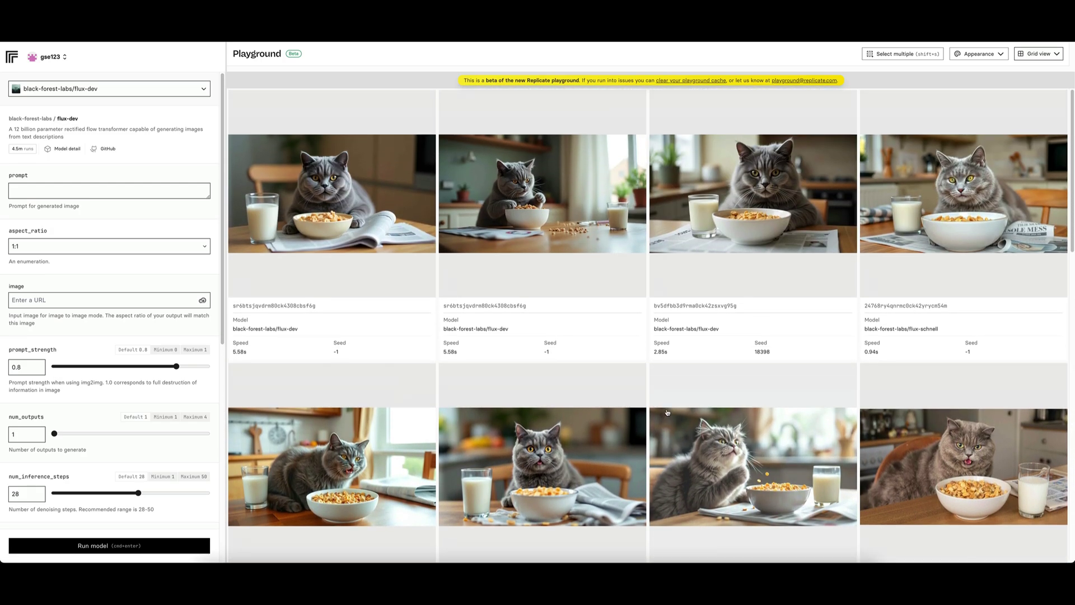